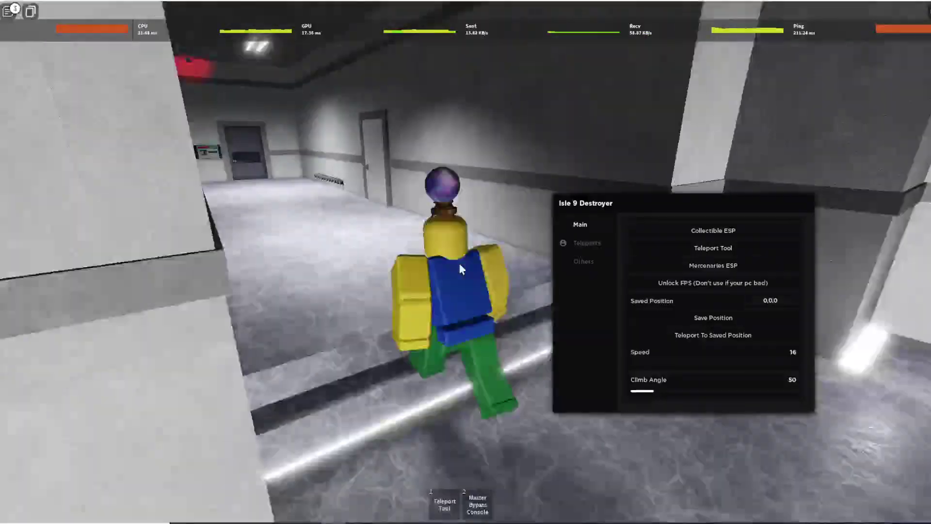
Step: Walk down the corridors to the closed door beside the wall panel
key("w")
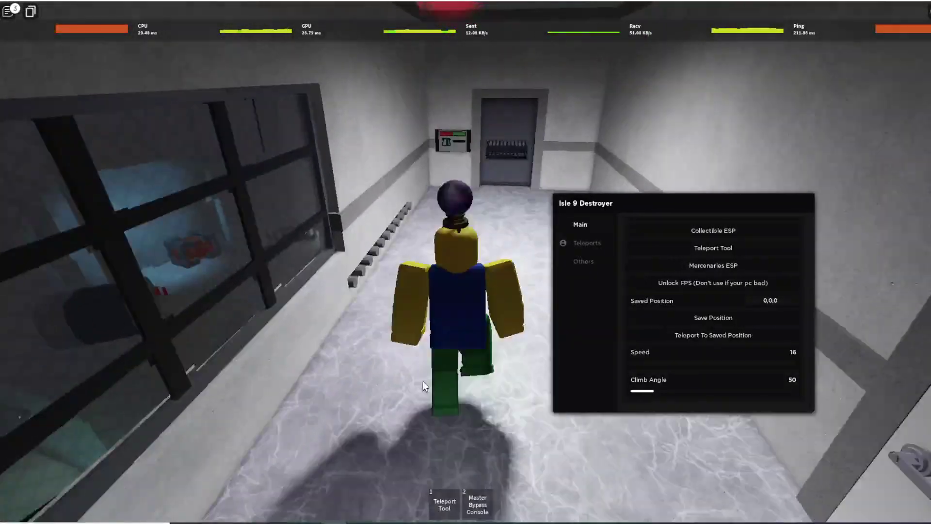
key("w")
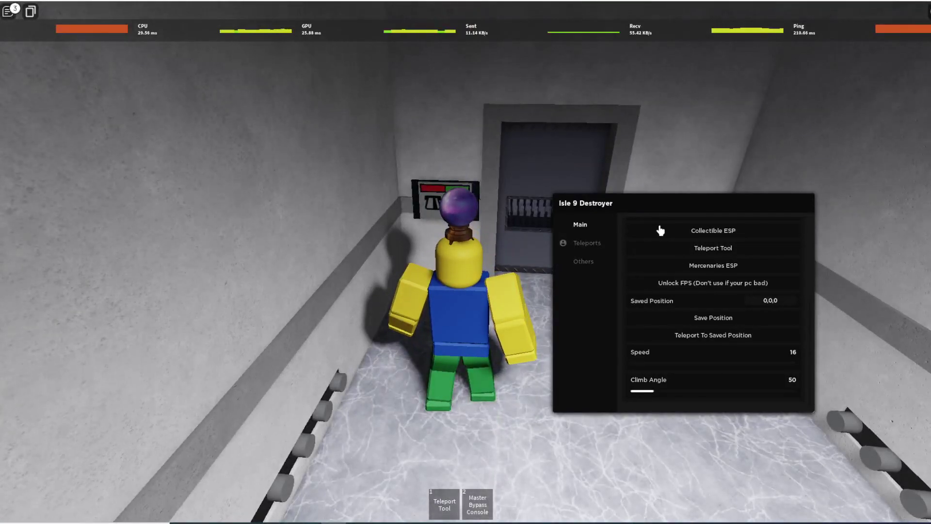
key("w")
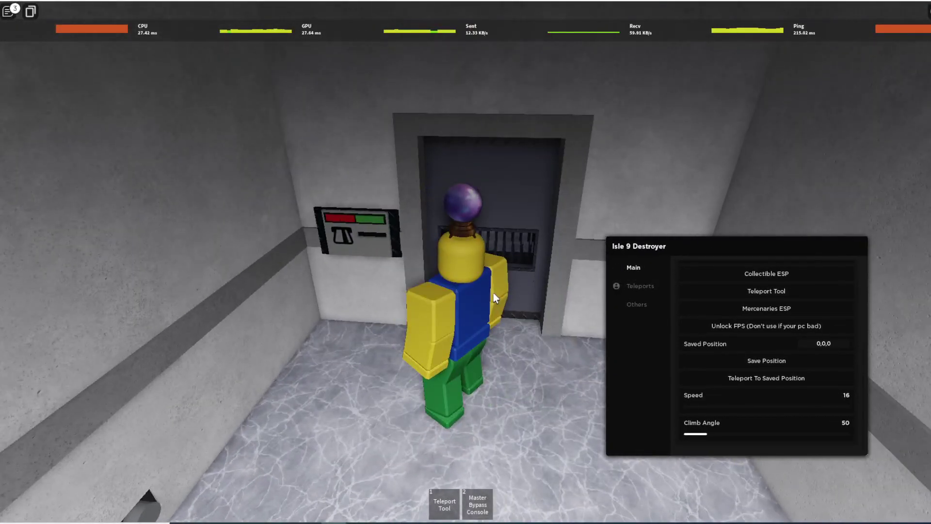
Step: Bypass the door's wall panel with the Master Bypass Console and walk to the red button console
key("2")
scroll(723, 342, "up", 3)
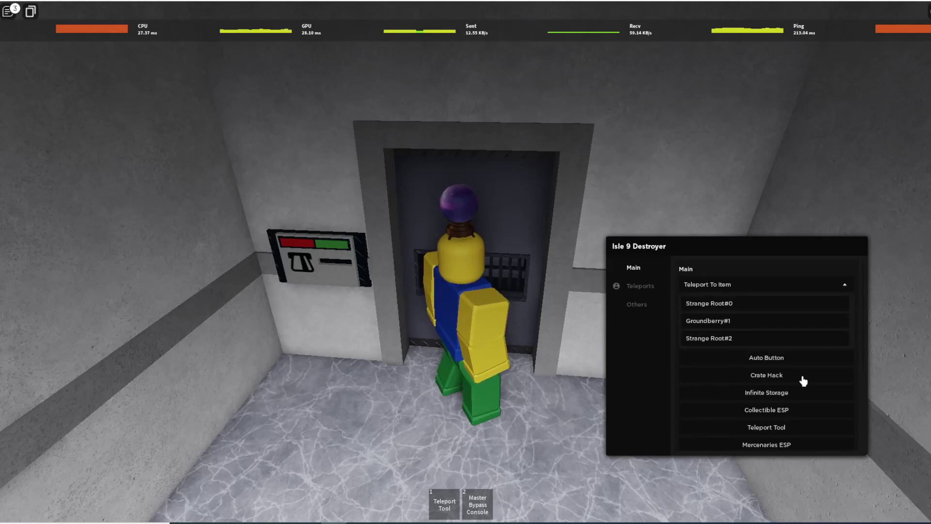
key("2")
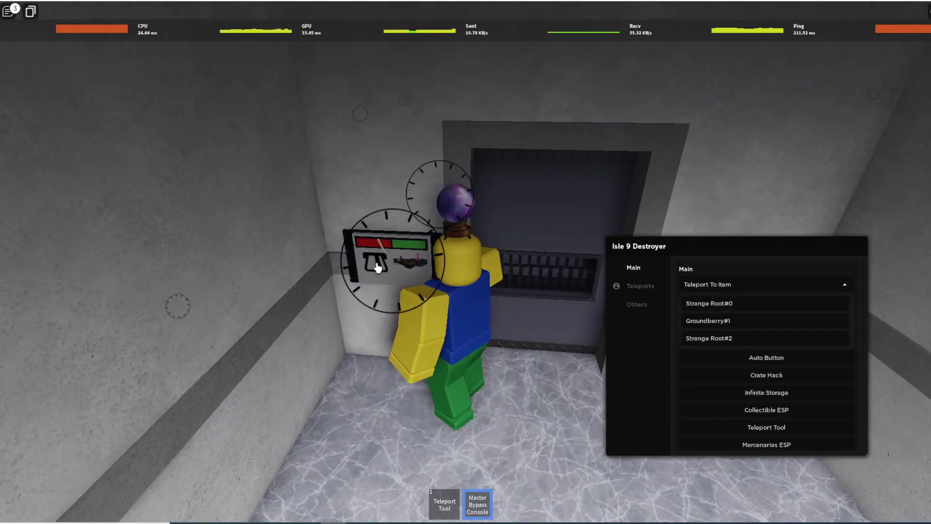
left_click(376, 268)
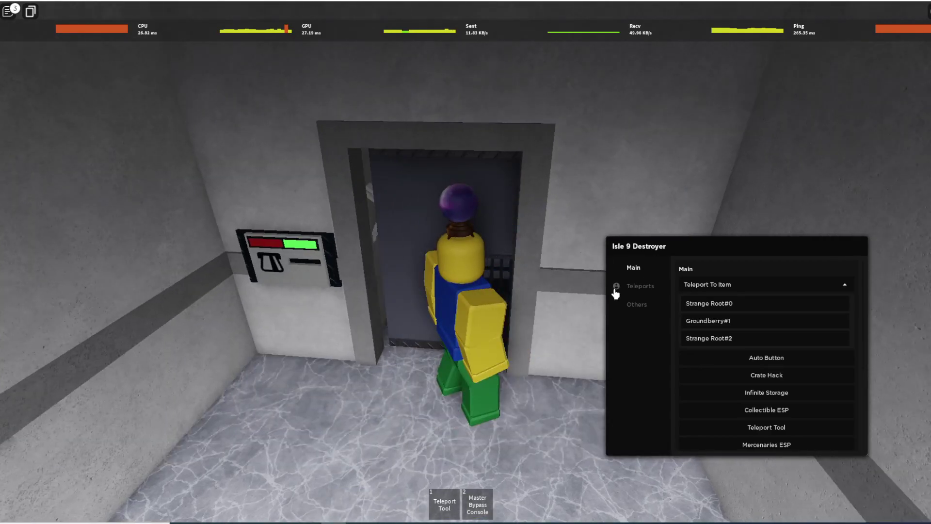
key("w")
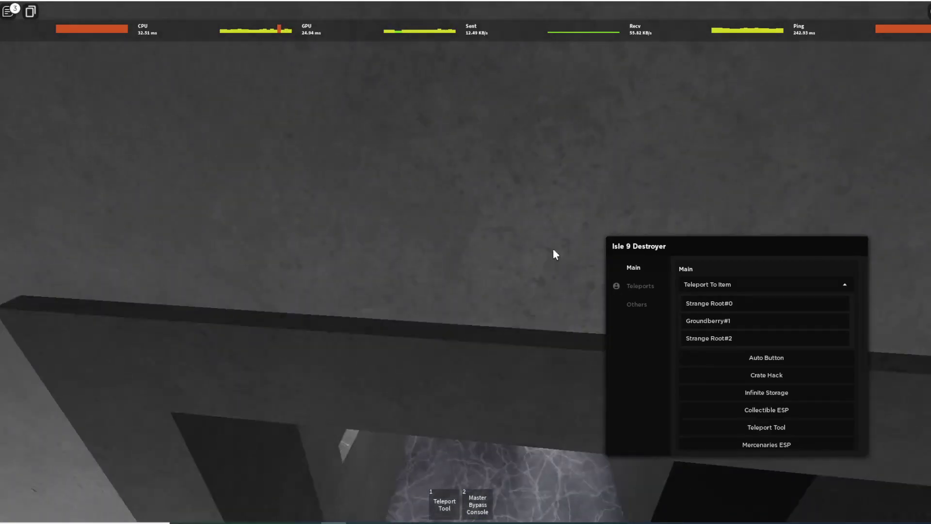
key("w")
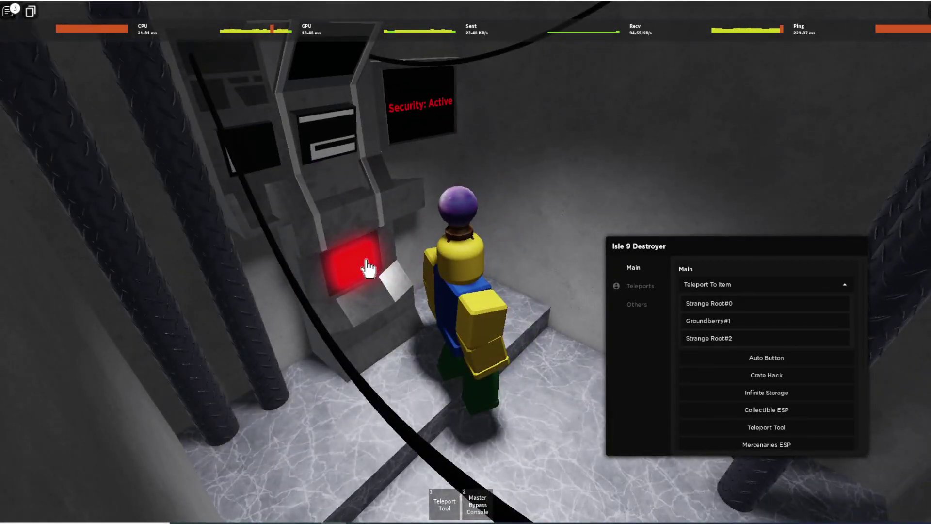
Step: Walk back out and through the hallways to the red-lit storage room
key("s")
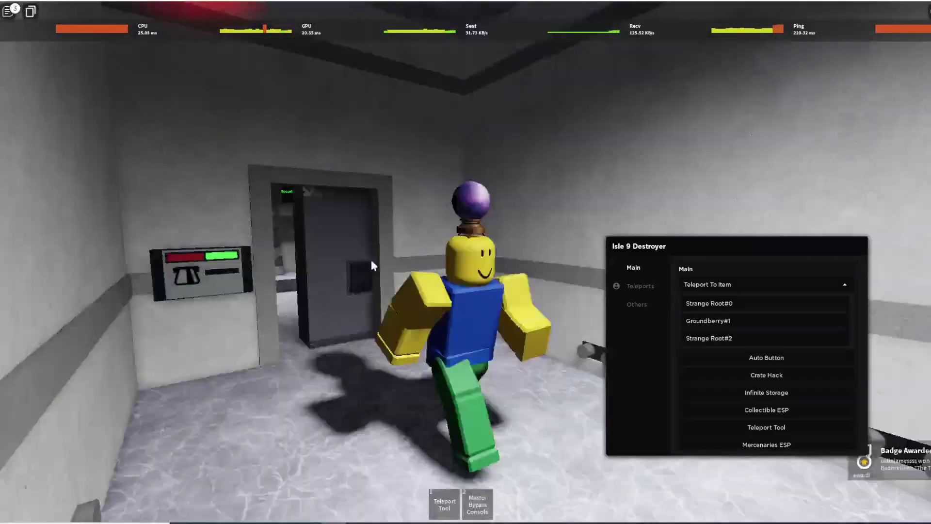
key("w")
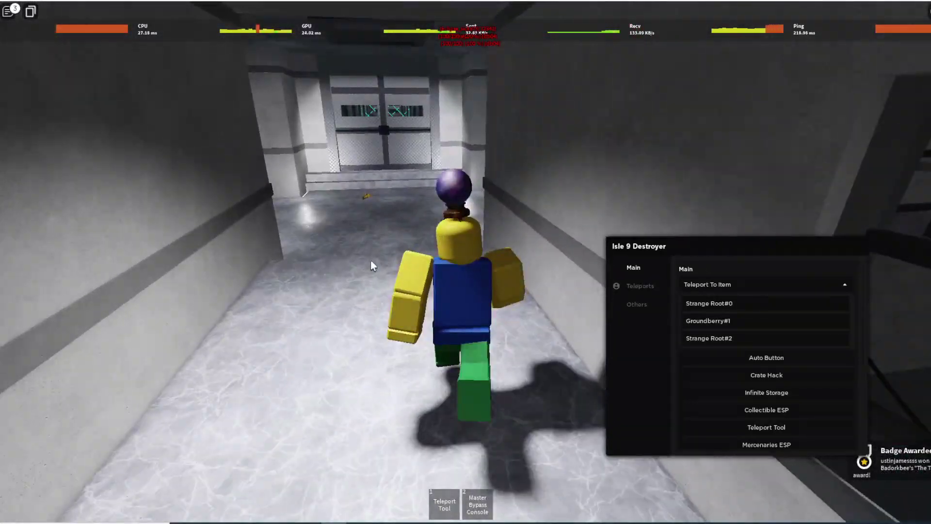
key("w")
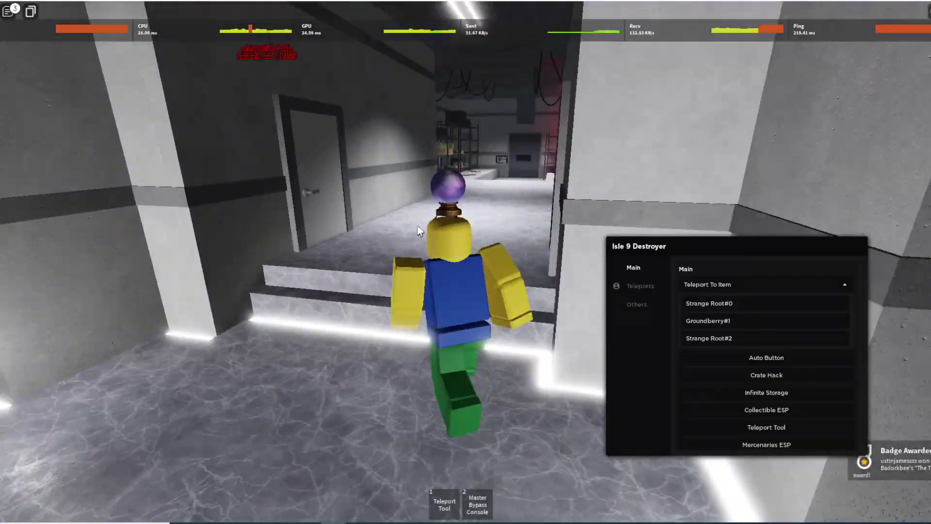
key("w")
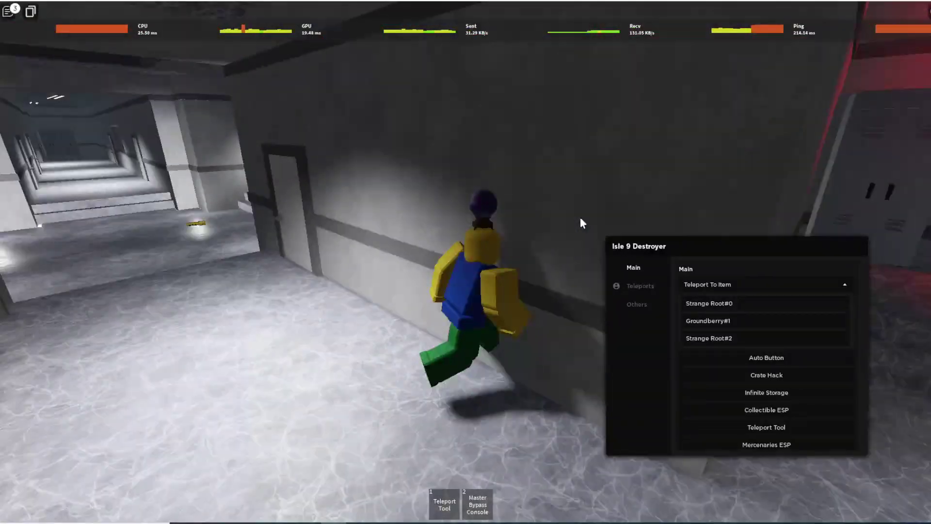
key("w")
Step: Pick up the Suppressed Rifle from the storage room shelf
key("e")
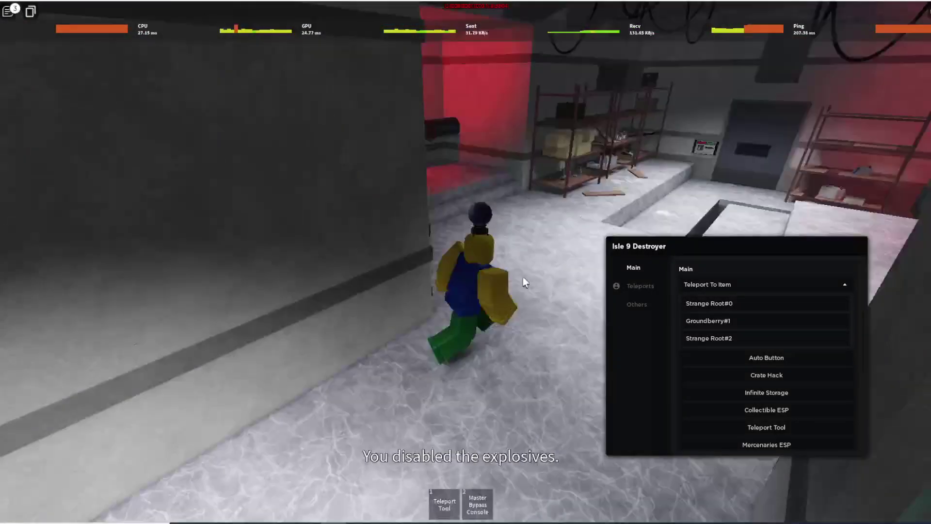
key("w")
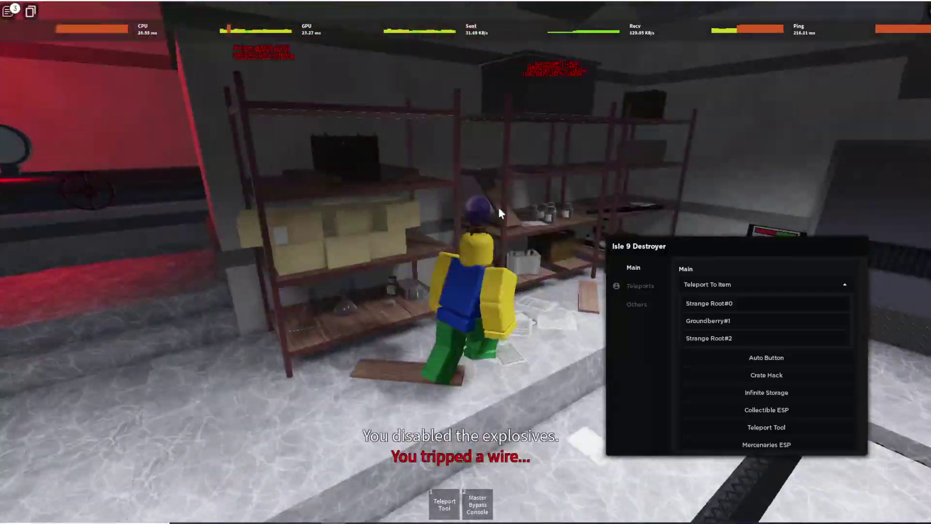
key("w")
key("e")
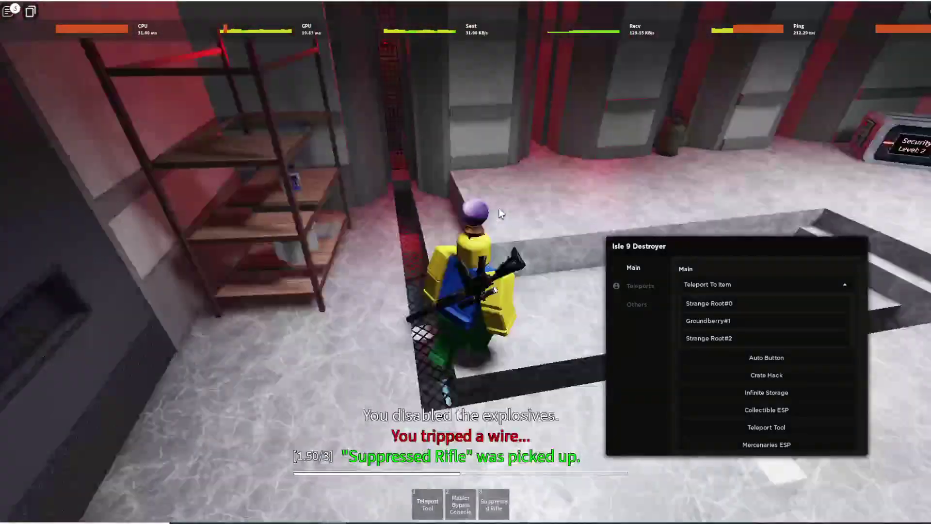
Step: Open the Security Level 2 crate with the bypass console and take the Makeshift Camera
key("w")
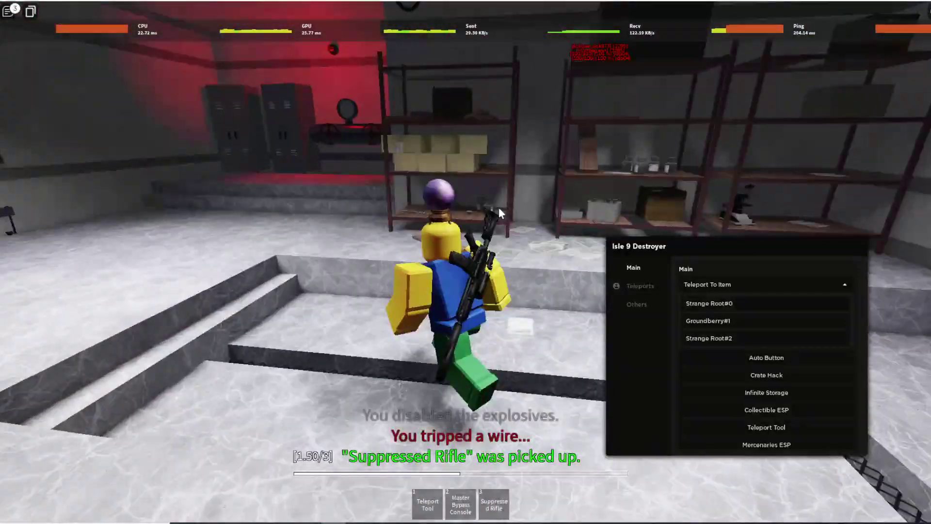
key("w")
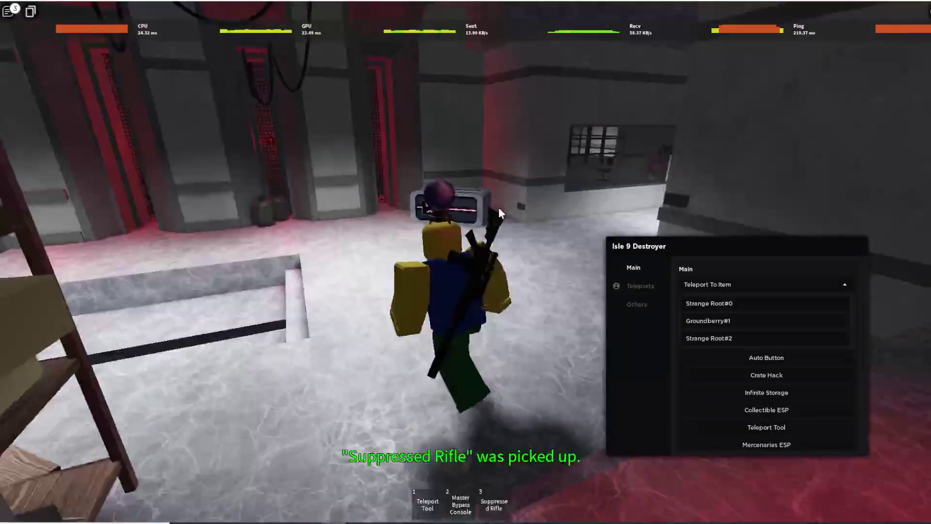
key("w")
key("2")
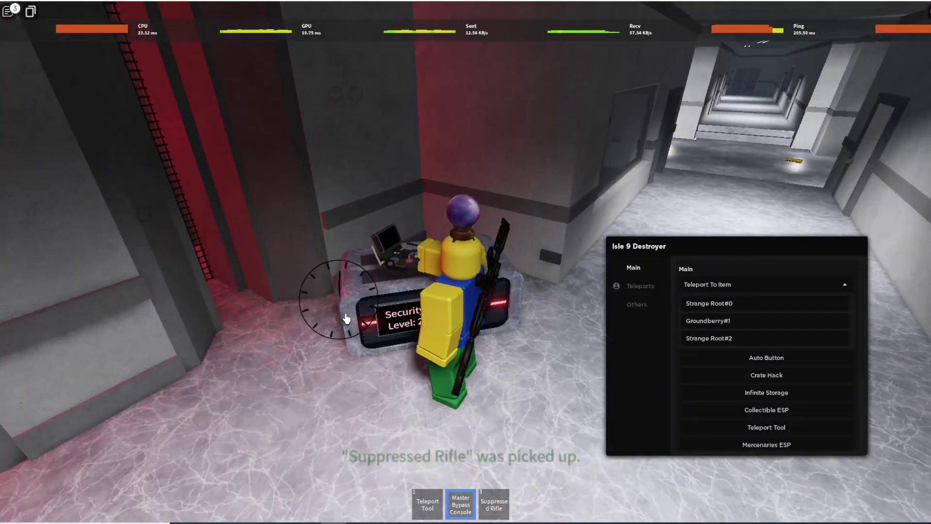
key("2")
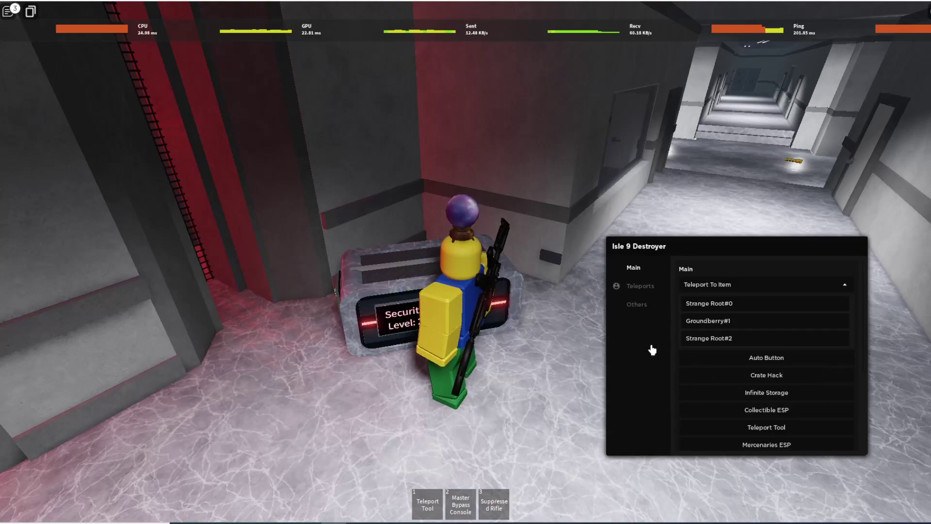
key("w")
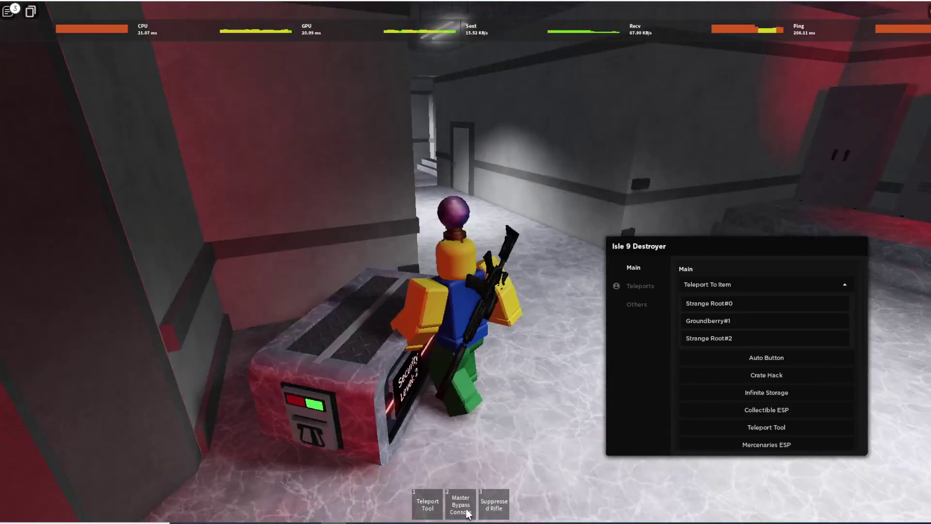
key("a")
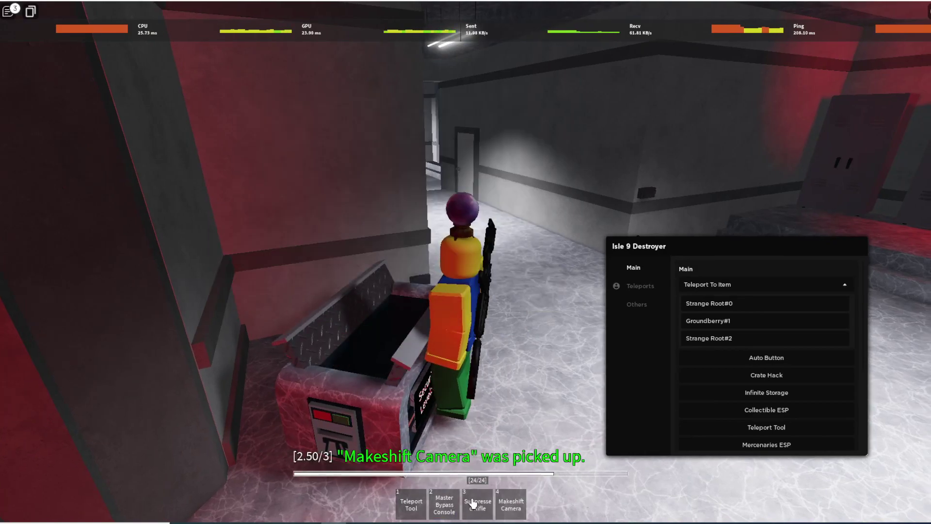
Step: Bypass the storage room's wall panel with the Master Bypass Console so the door slides open
key("w")
key("a")
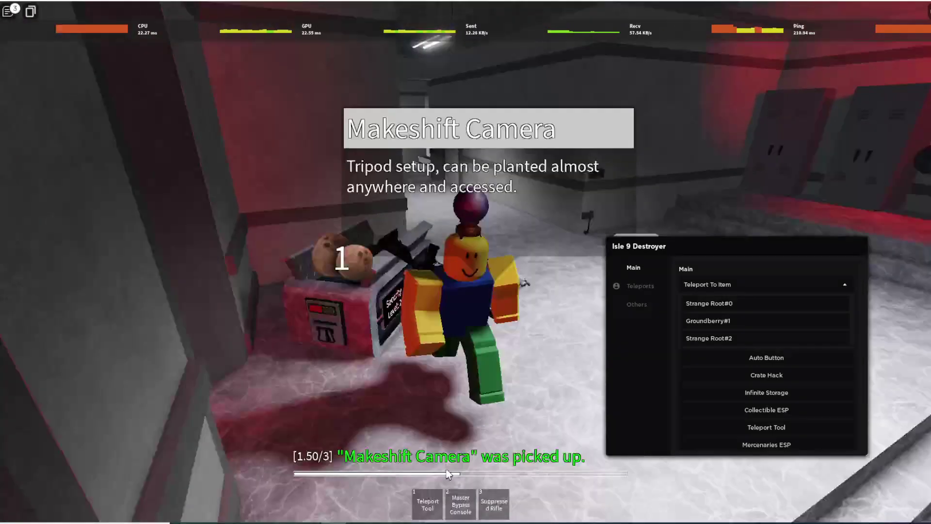
key("w")
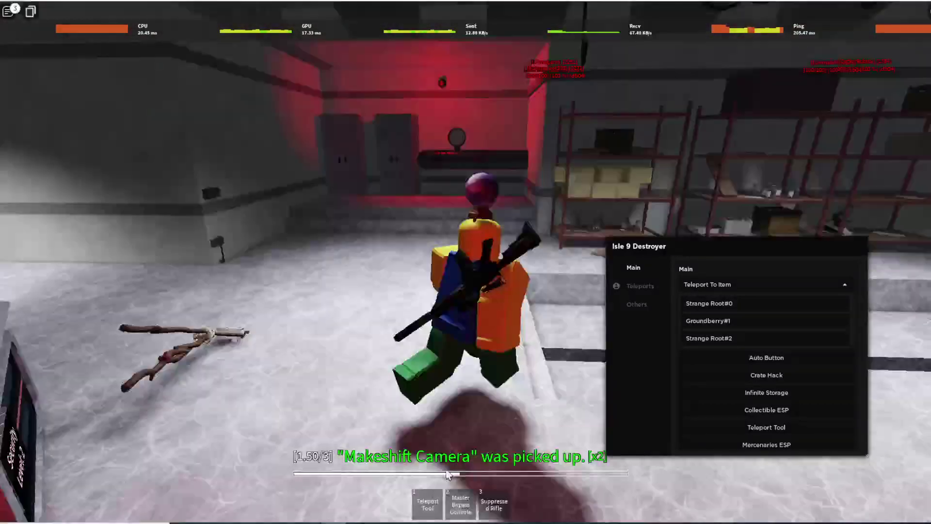
key("w")
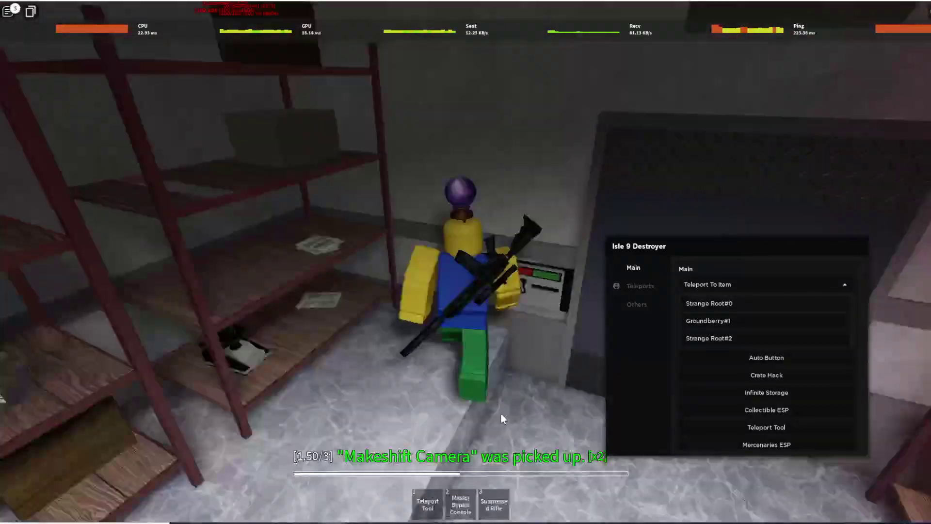
key("2")
key("d")
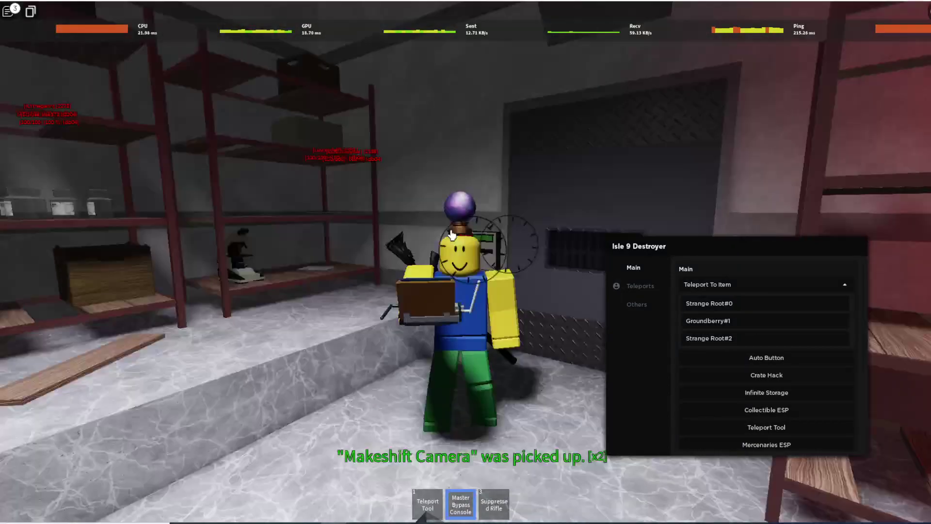
left_click(414, 254)
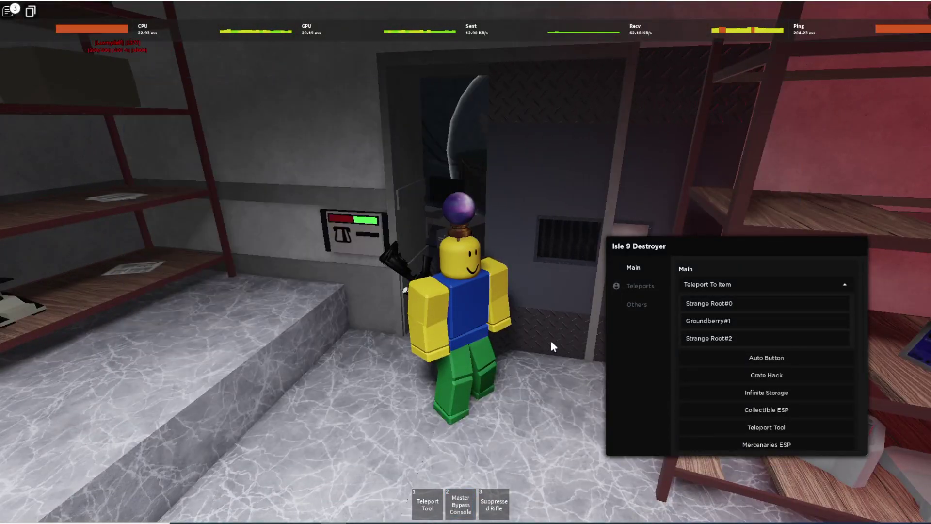
Step: Shoot open the dark room's glass container with the Suppressed Rifle and take Artifact D
key("w")
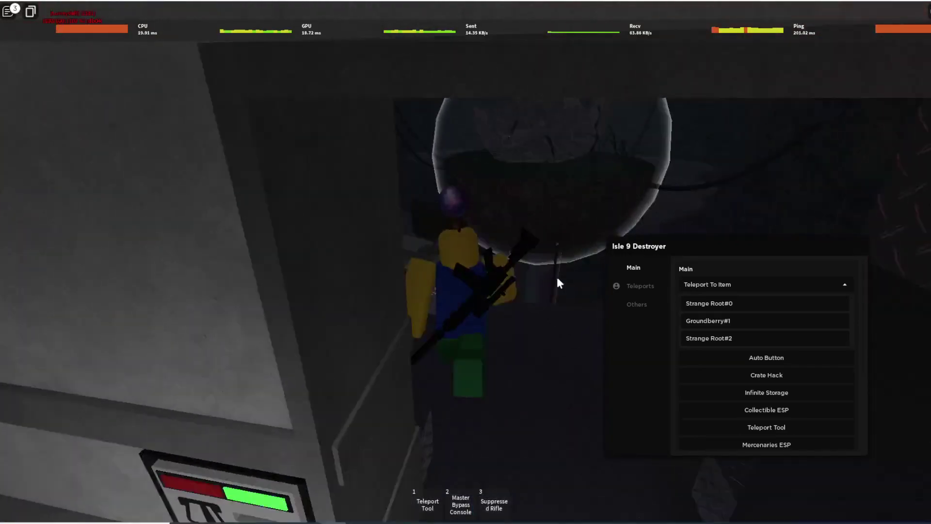
key("3")
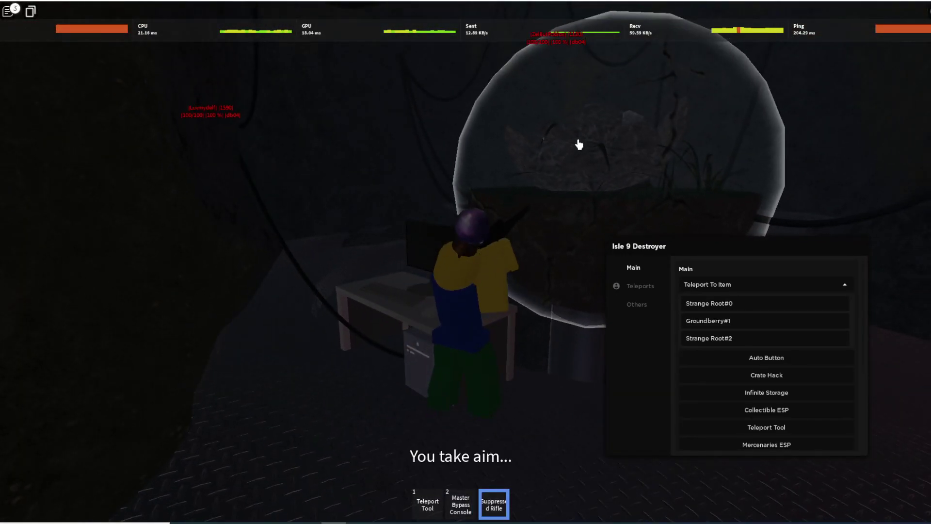
key("3")
key("w")
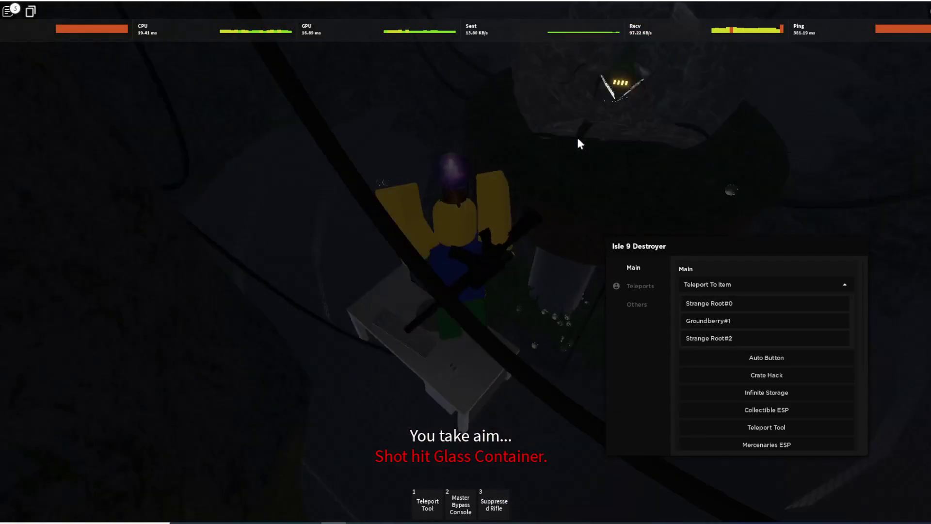
key("2")
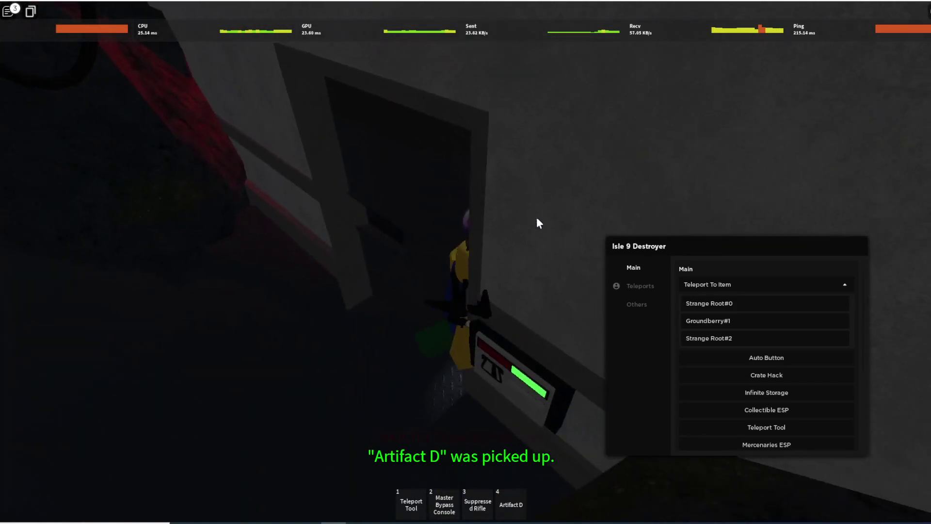
Step: Walk the corridors, teleport into the office and pick up the Combat Shotgun
key("w")
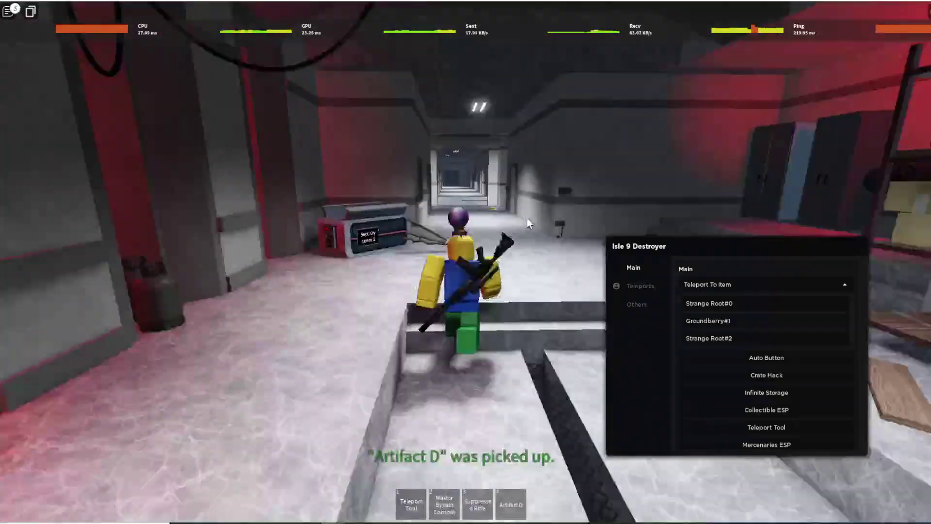
key("1")
key("w")
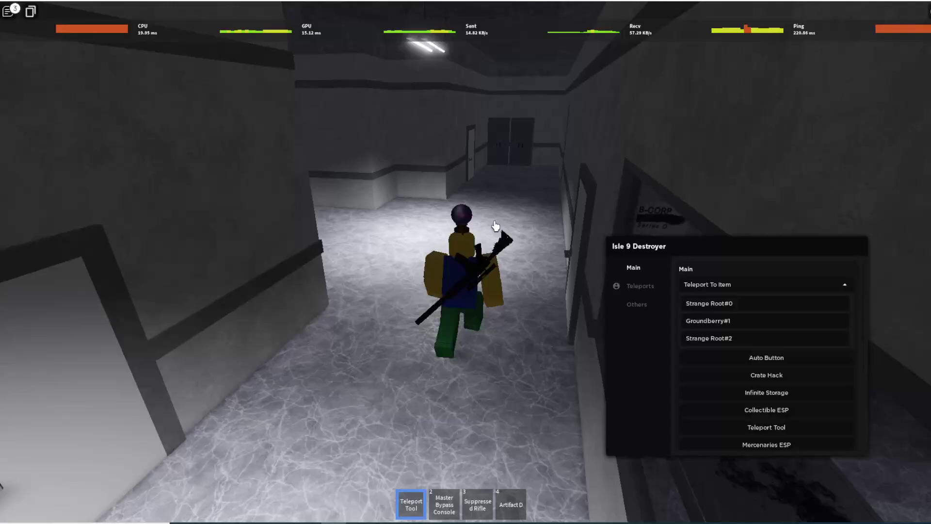
key("w")
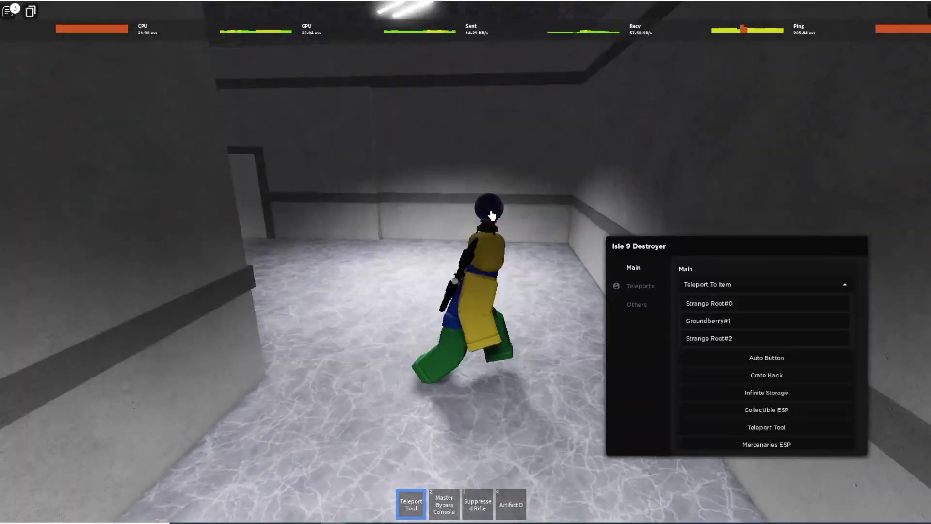
key("w")
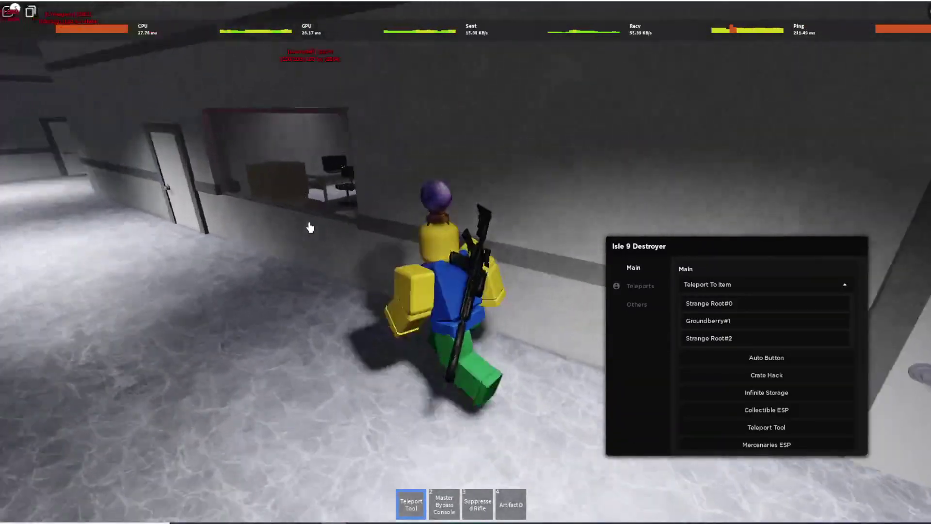
key("w")
left_click(309, 228)
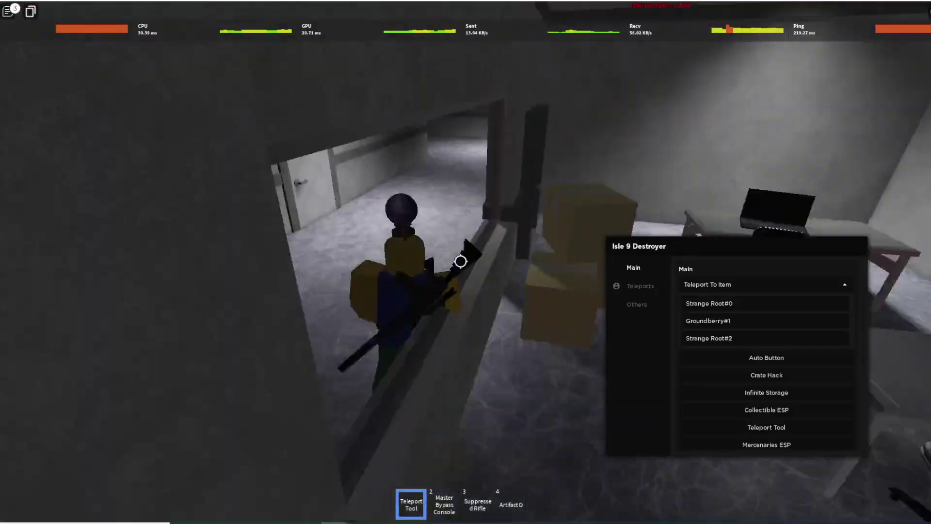
key("w")
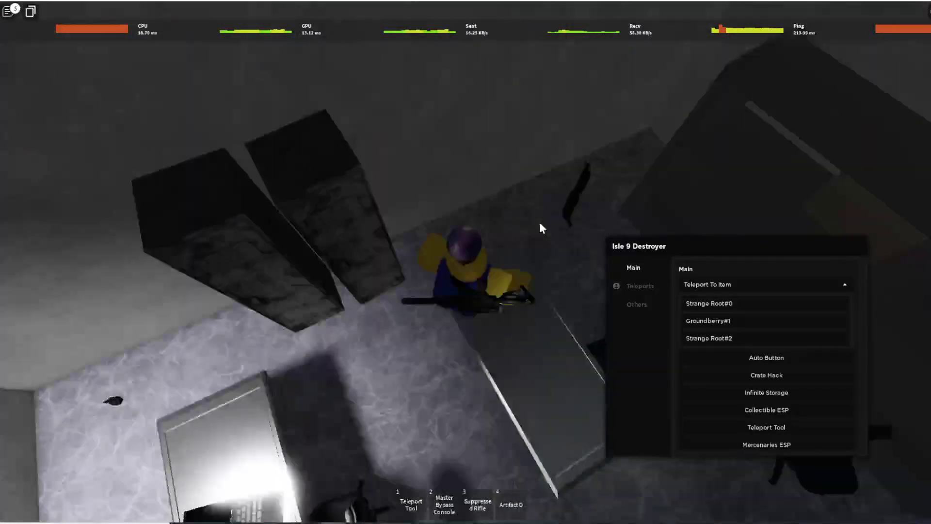
key("e")
Step: Return to the corridor, pick up the Assault Shotgun and reach the red-lit doorway
key("1")
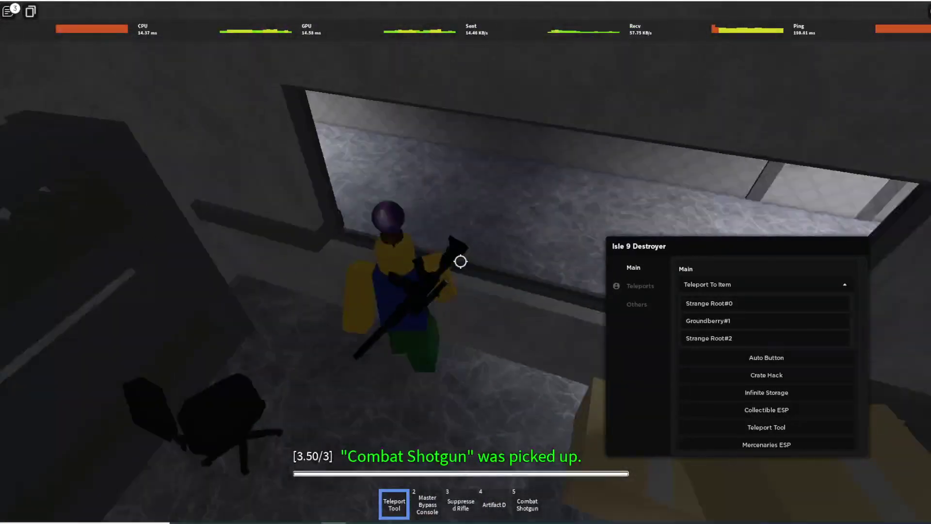
key("w")
key("w")
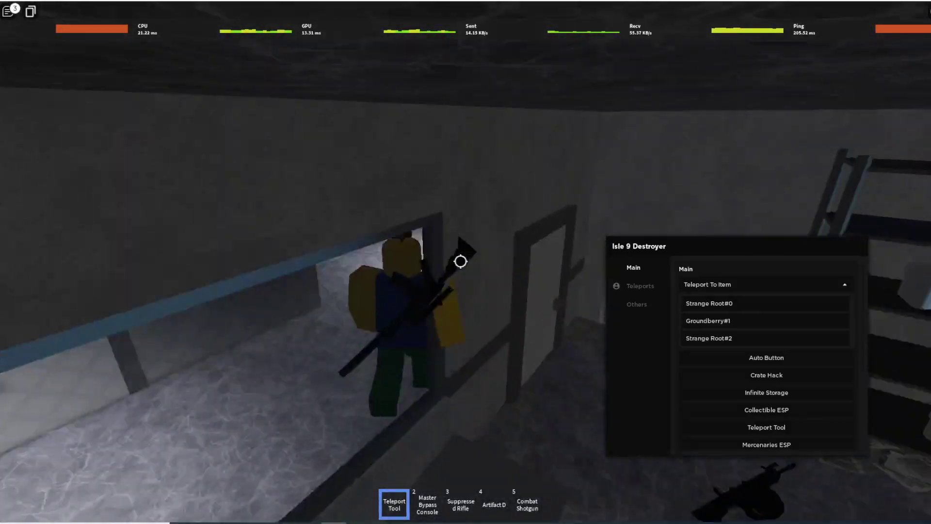
key("w")
key("e")
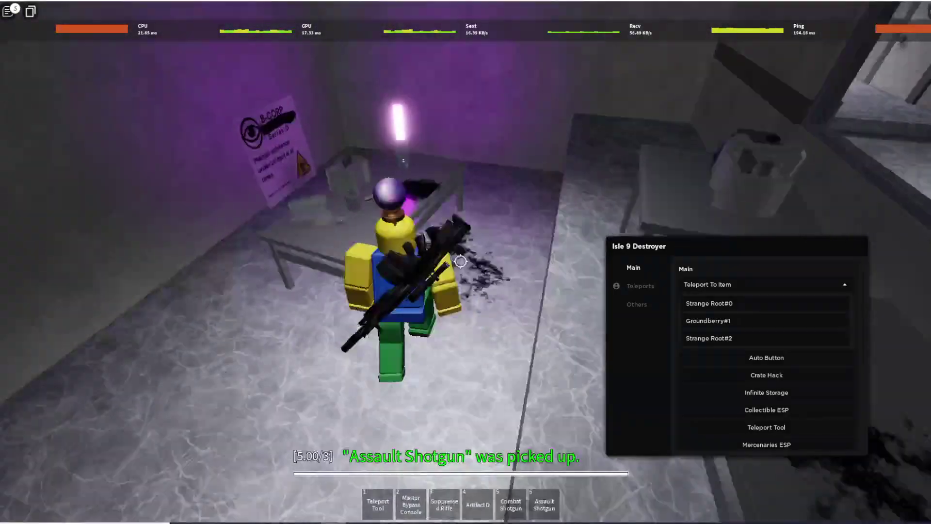
key("w")
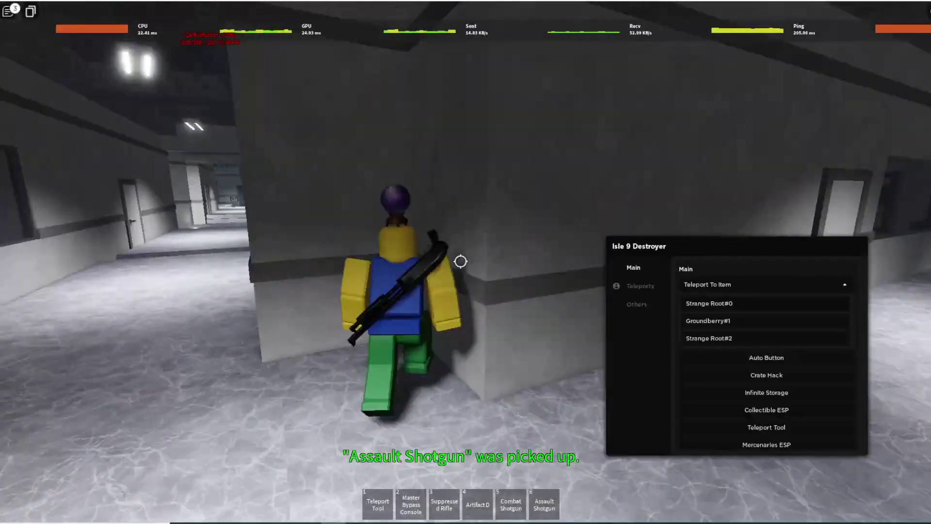
key("1")
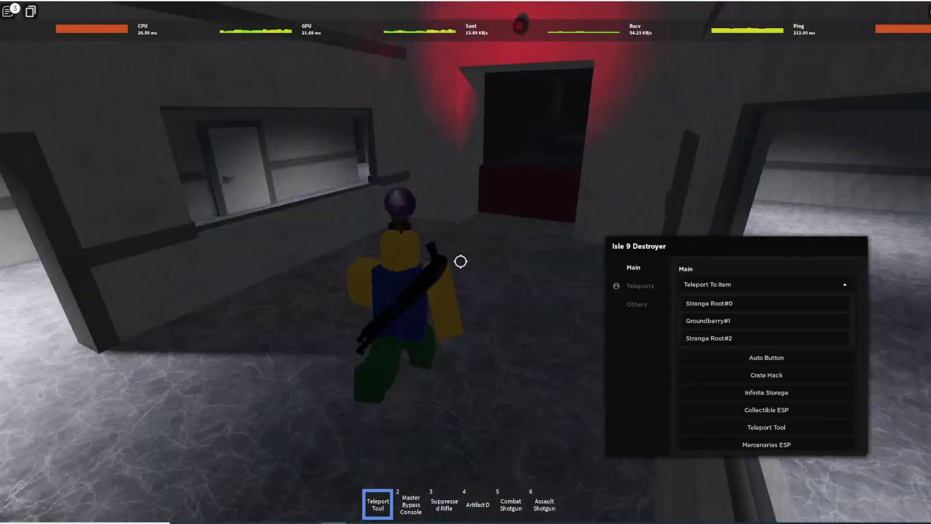
Step: Teleport into the cable-hung hallway and shoot the Frogspawn with the Combat Shotgun
left_click(460, 262)
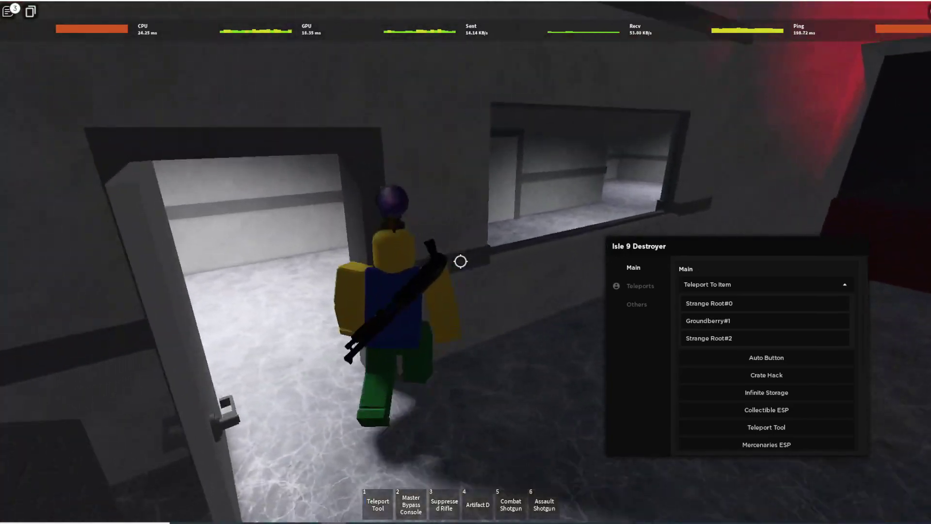
left_click(460, 261)
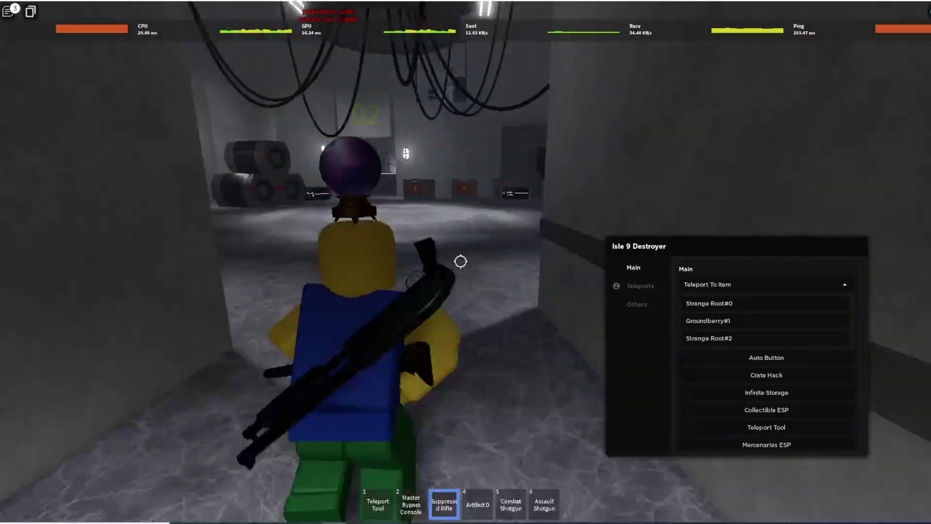
key("5")
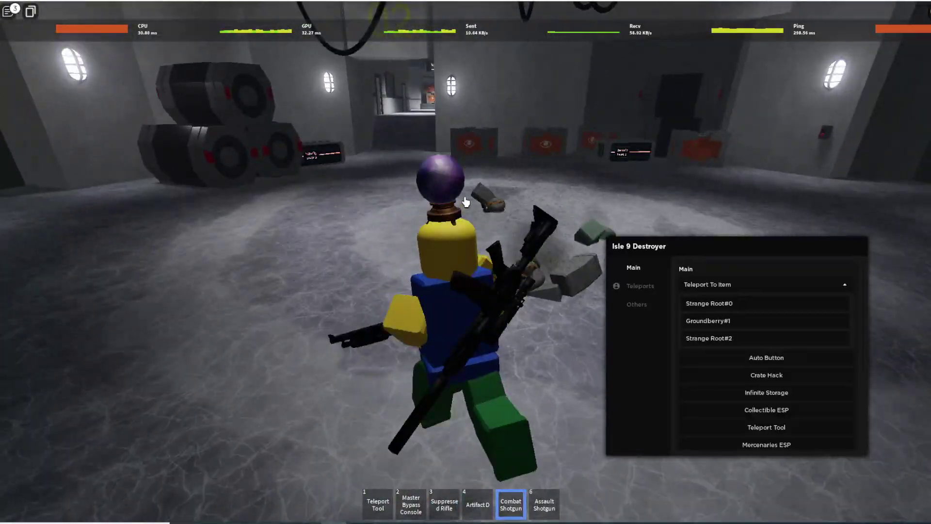
left_click(466, 201)
left_click(466, 201)
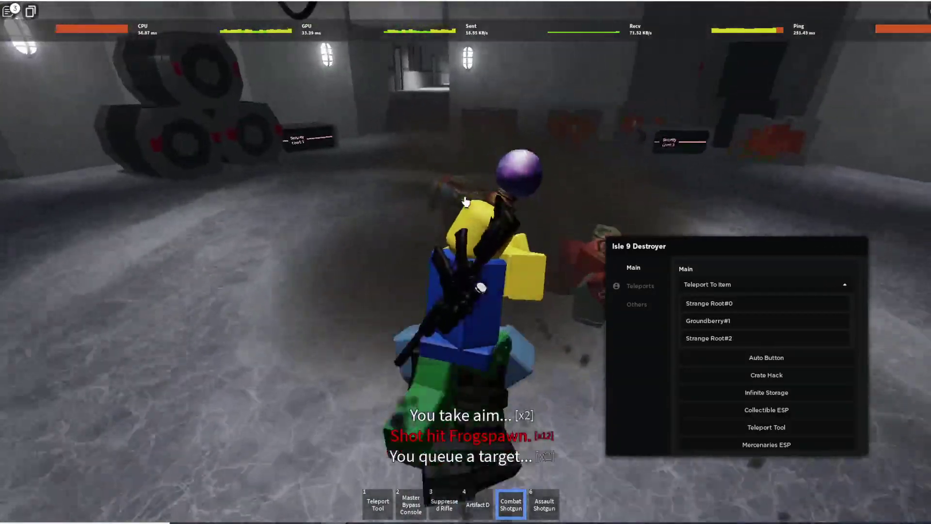
left_click(466, 202)
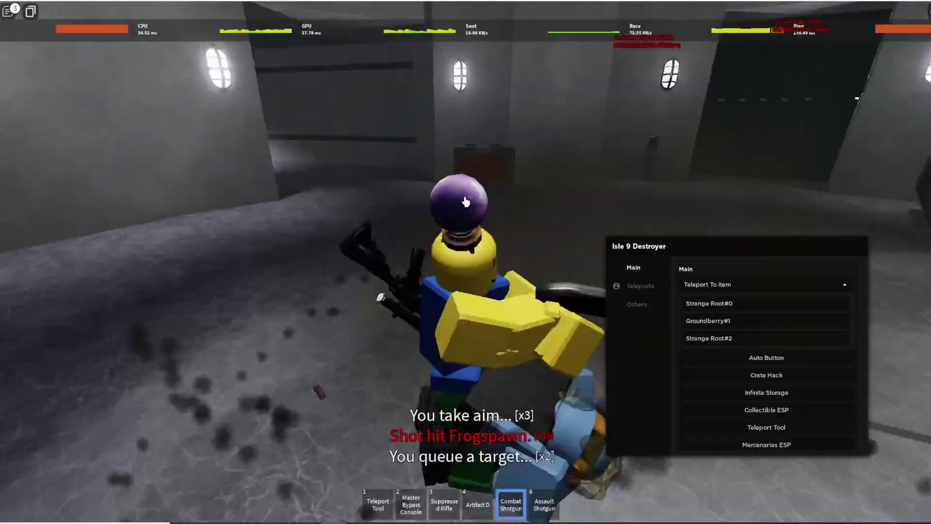
Step: Walk up to the Security Level 3 crate
key("4")
key("4")
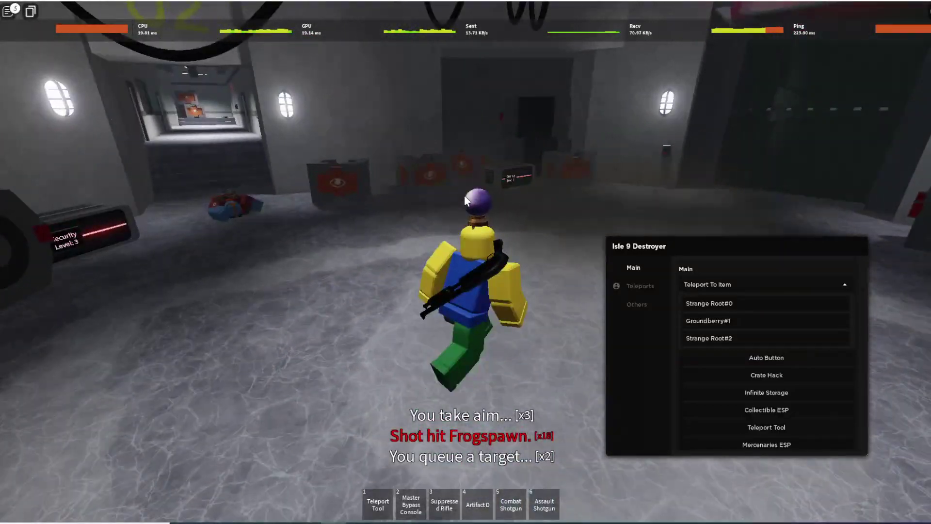
key("w")
key("2")
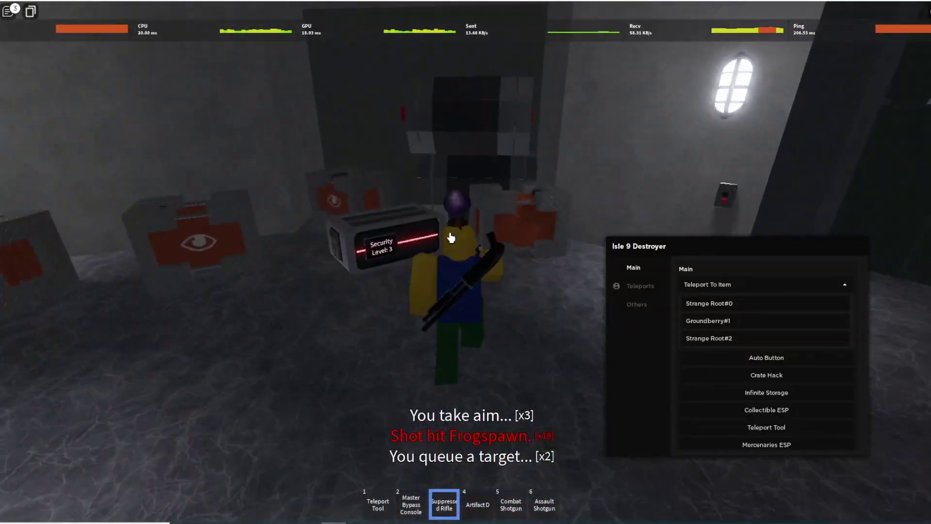
Step: Pick up the Proton Cannon and bypass the second Security Level 3 crate
key("2")
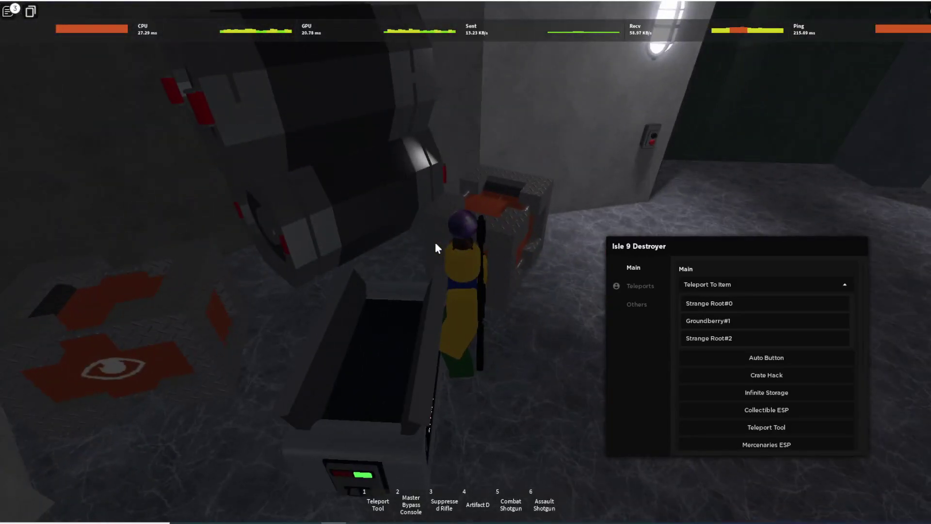
key("e")
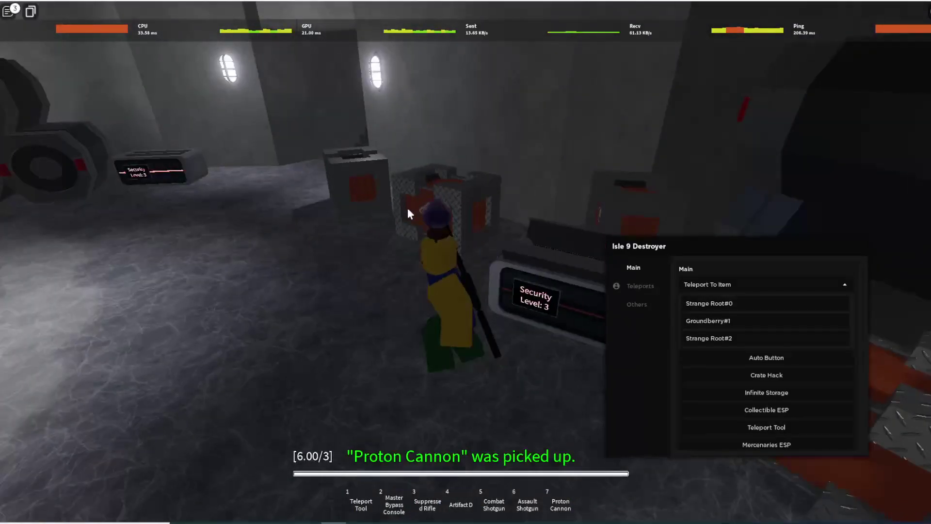
key("2")
key("w")
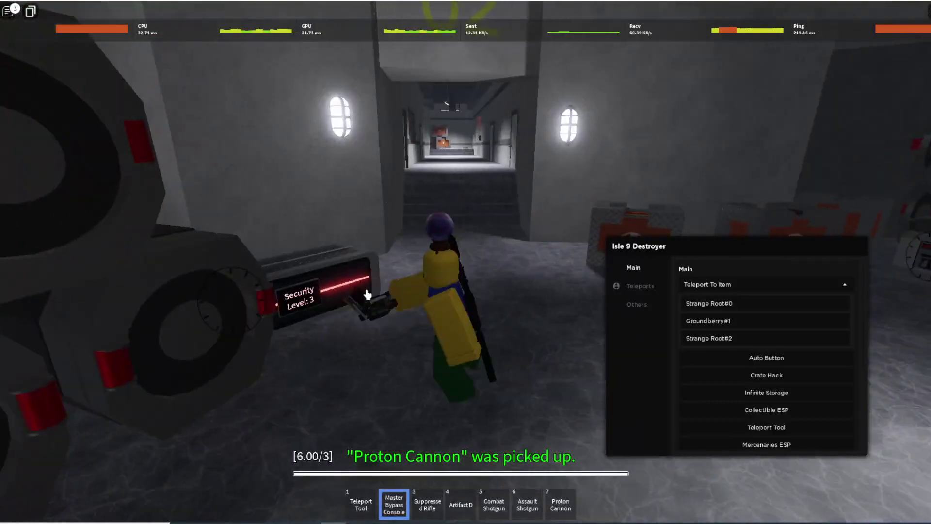
key("a")
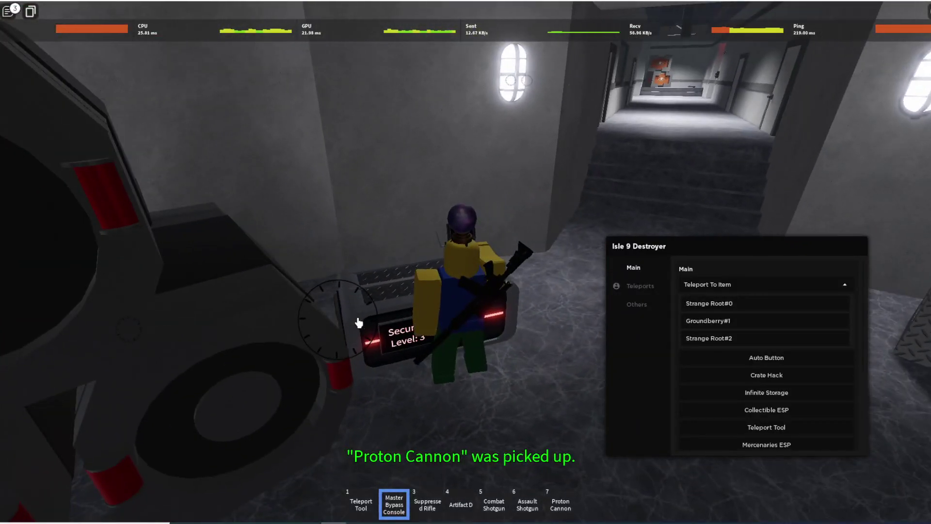
left_click(358, 322)
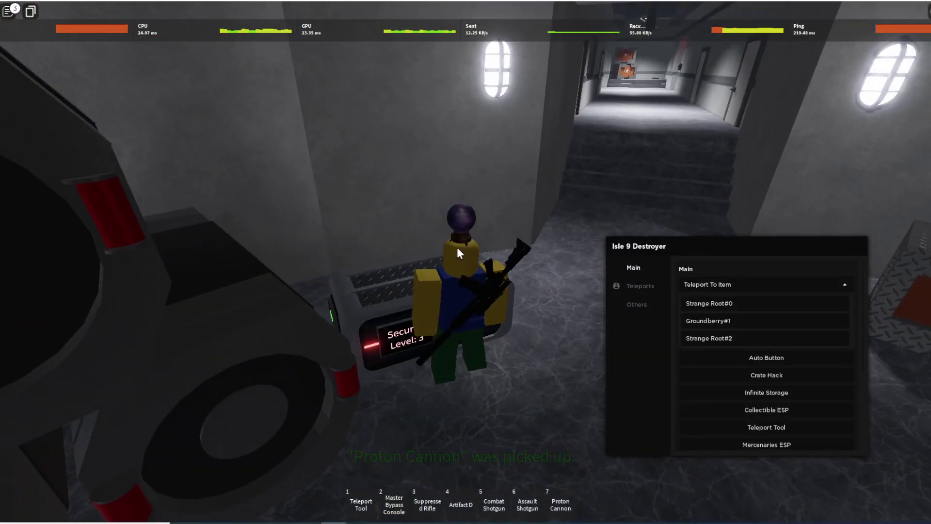
Step: Pick up the Tactical Pistol and head down the corridor
key("d")
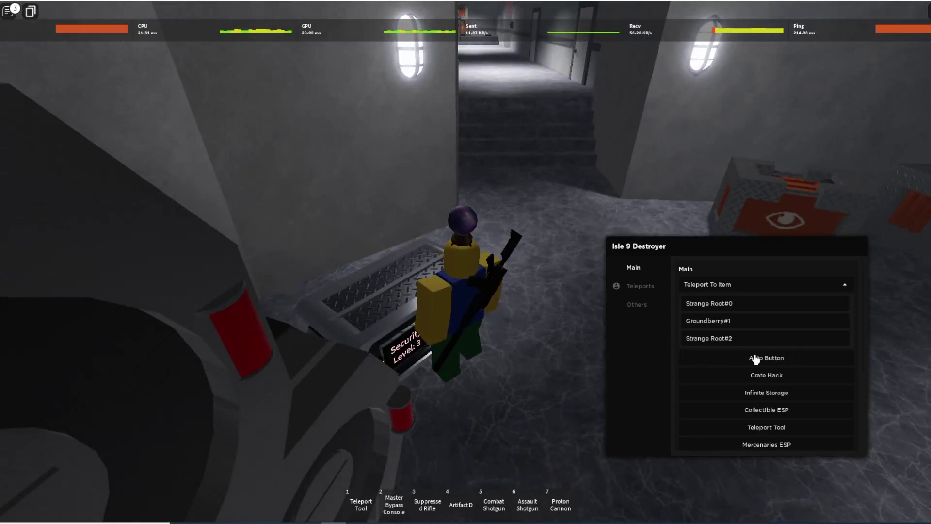
key("a")
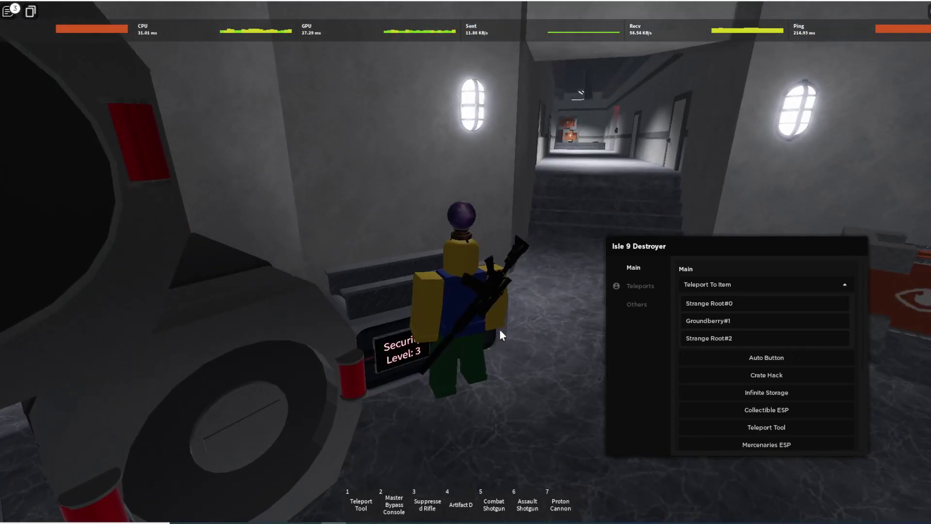
key("e")
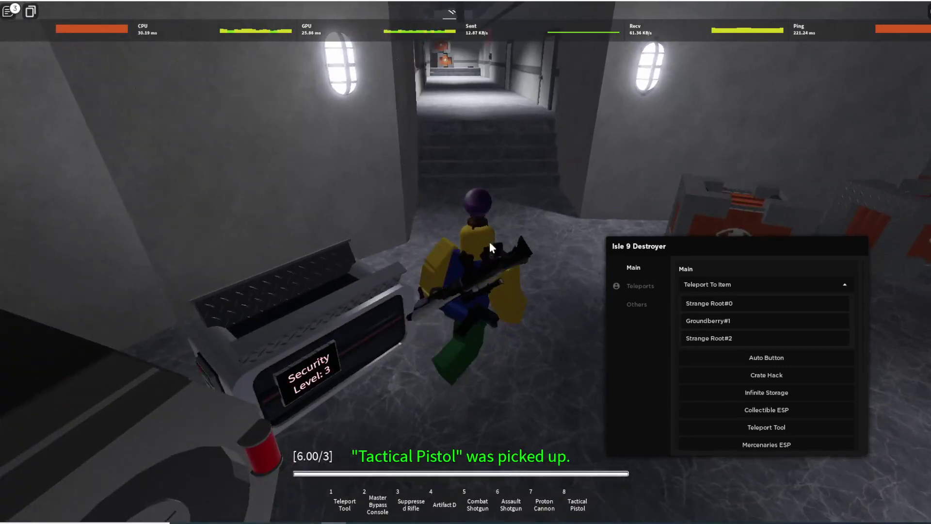
key("w")
Step: Fire the shotgun repeatedly at the Frogspawn while advancing down the corridor
key("5")
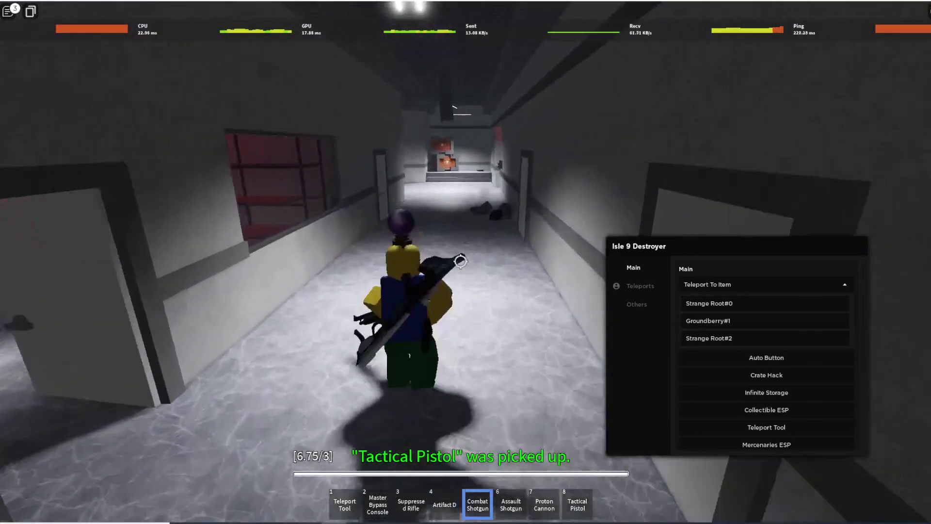
key("w")
left_click(461, 261)
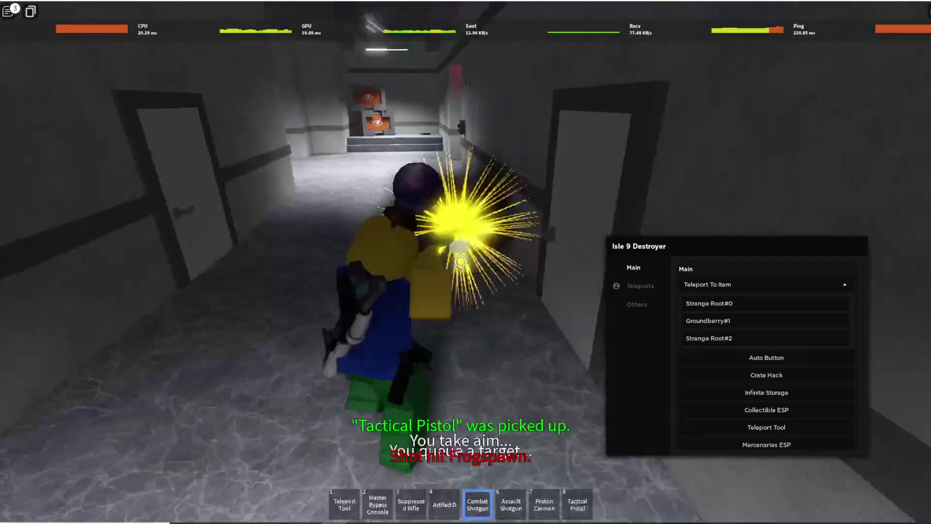
left_click(461, 261)
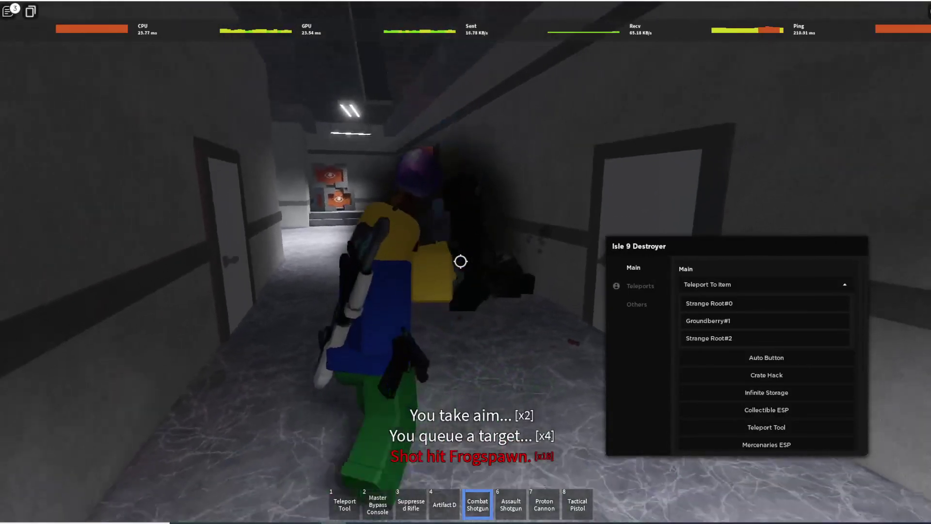
key("w")
left_click(461, 261)
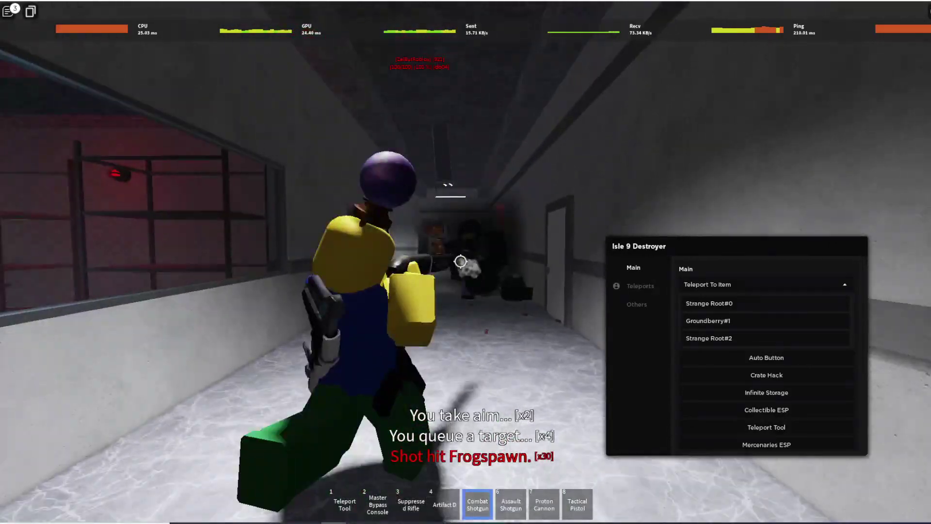
Step: Shoot the creature in the end room and reach the doorway by the red-lit shelf room
key("w")
left_click(460, 262)
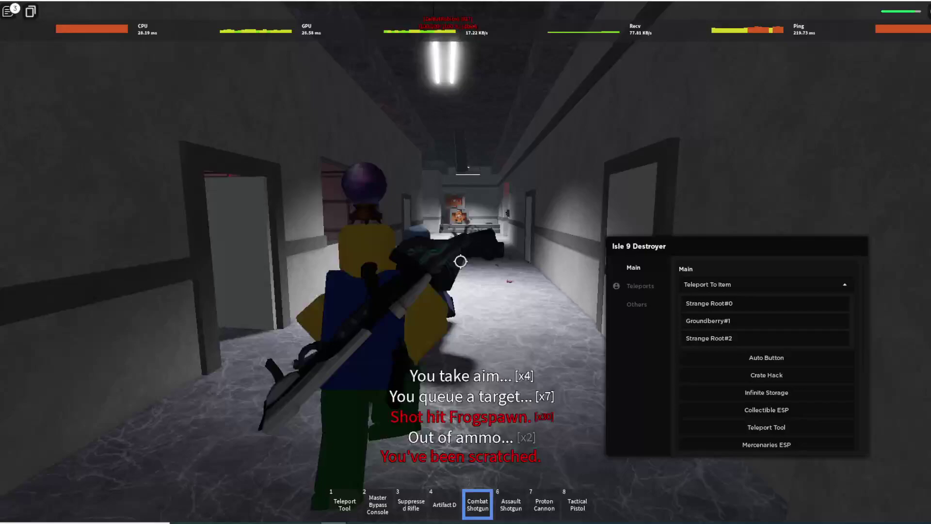
key("w")
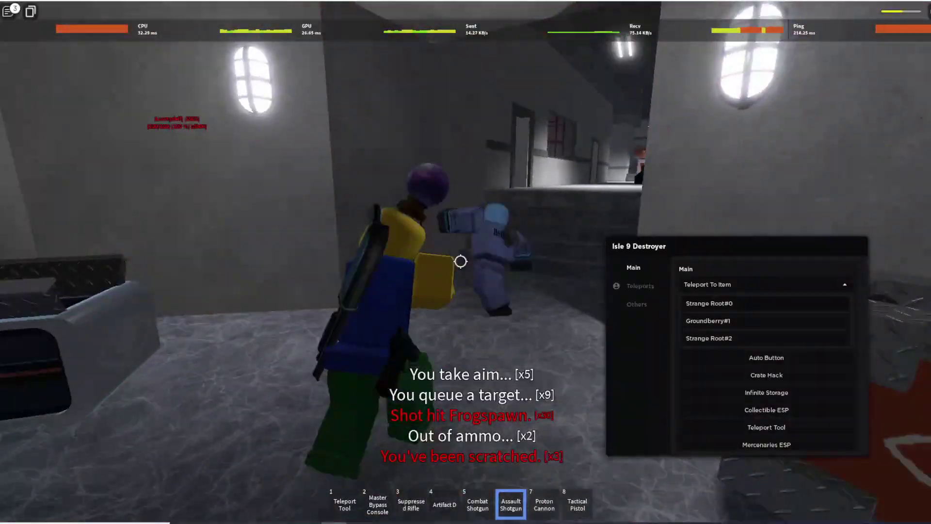
left_click(461, 262)
key("6")
key("w")
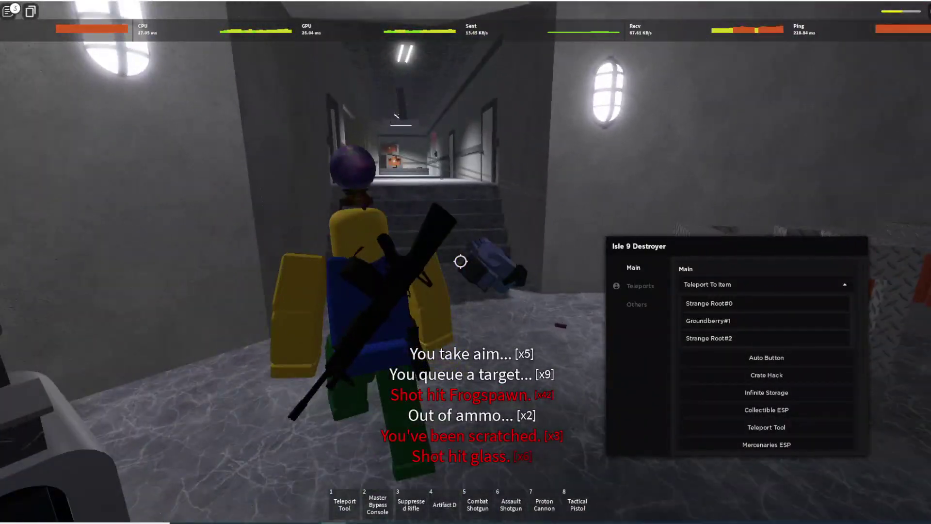
key("w")
Step: Enter the red-lit shelf room and pick up the Tool Bag
key("w")
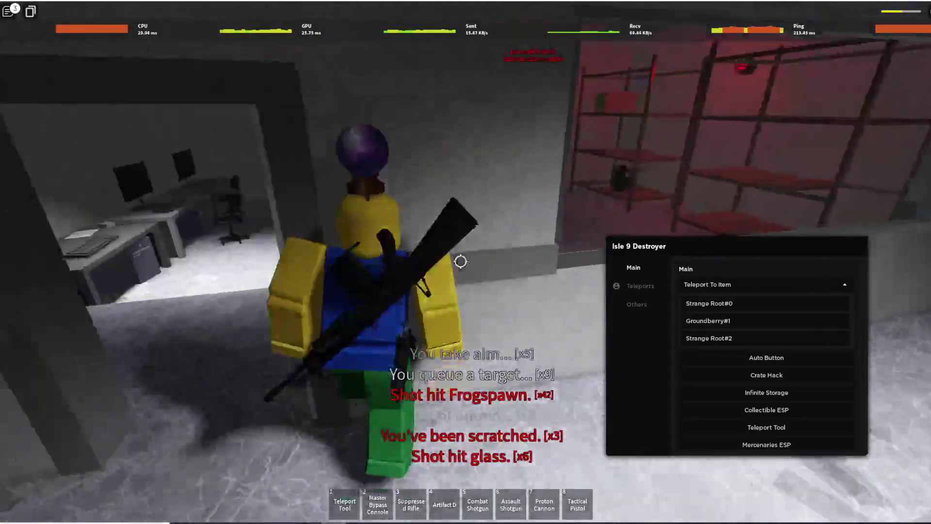
key("w")
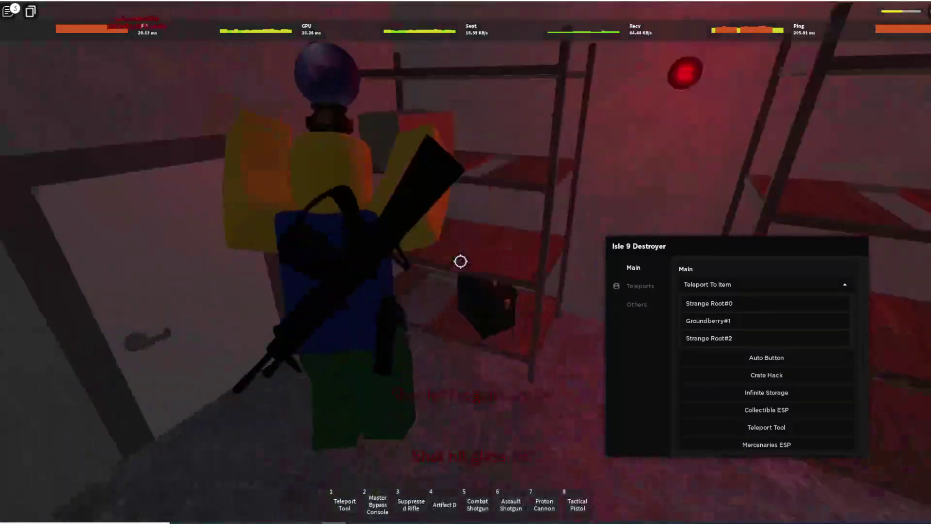
key("w")
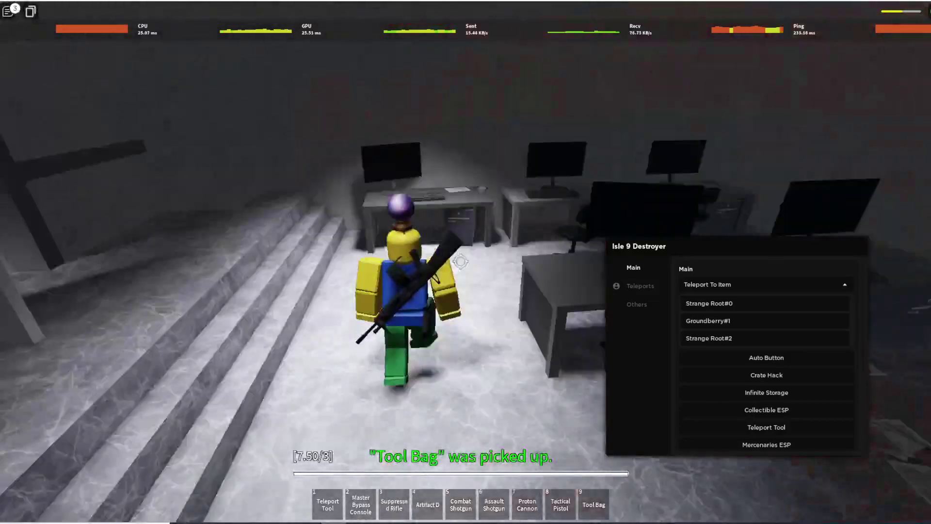
key("9")
key("w")
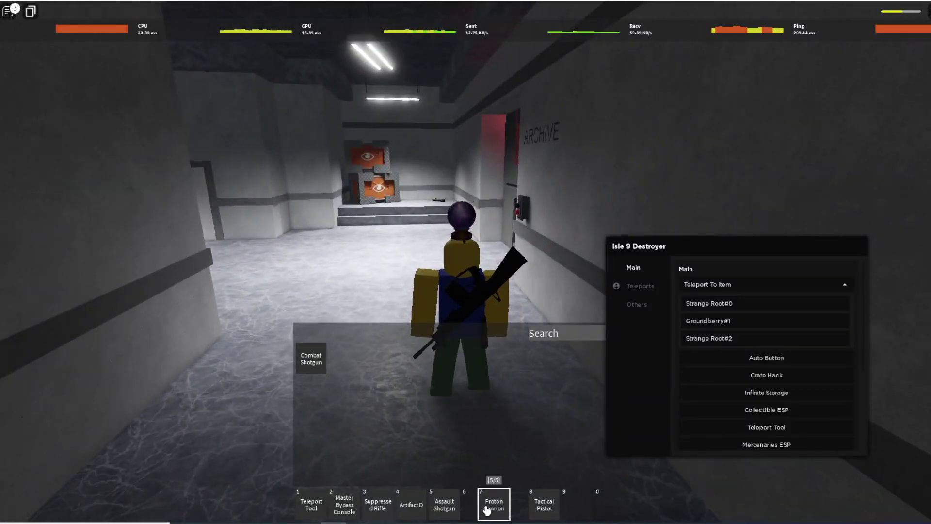
Step: Walk to the next hallway and bypass its door panel with the Master Bypass Console
key("w")
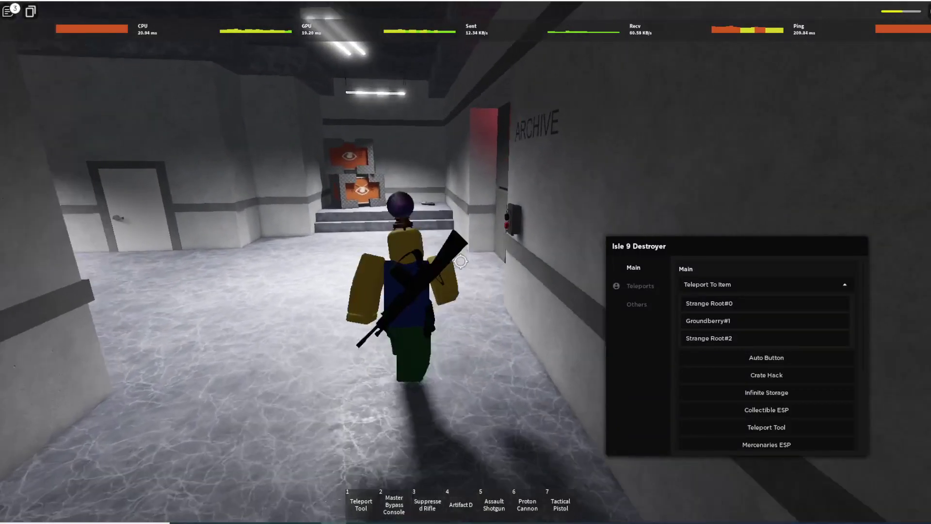
key("2")
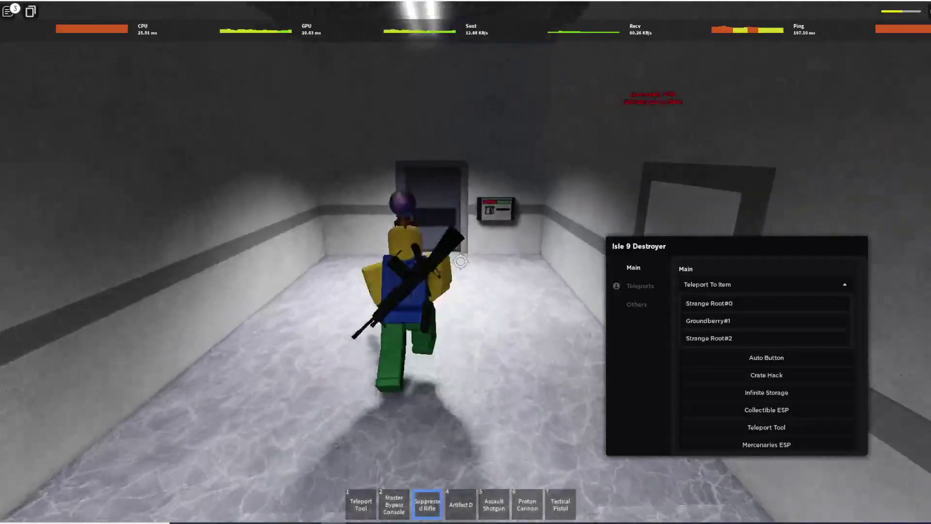
key("3")
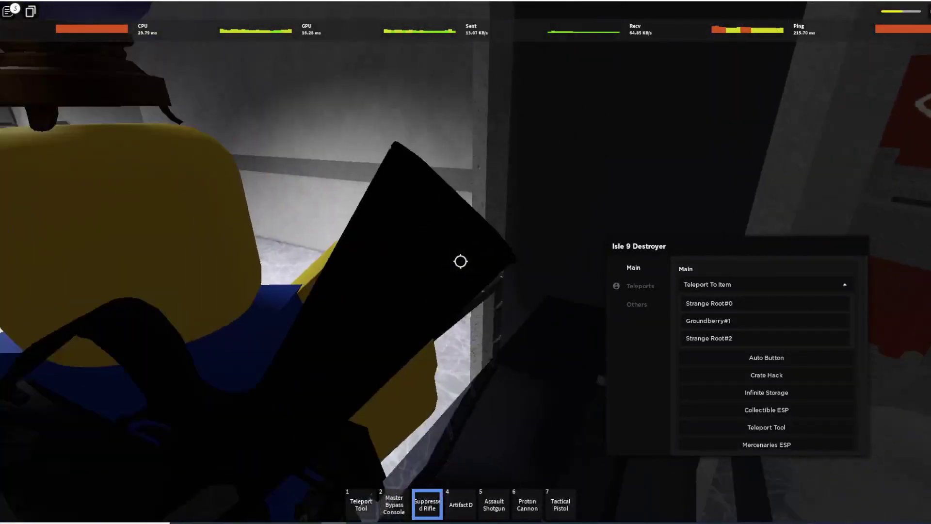
scroll(461, 262, "up", 2)
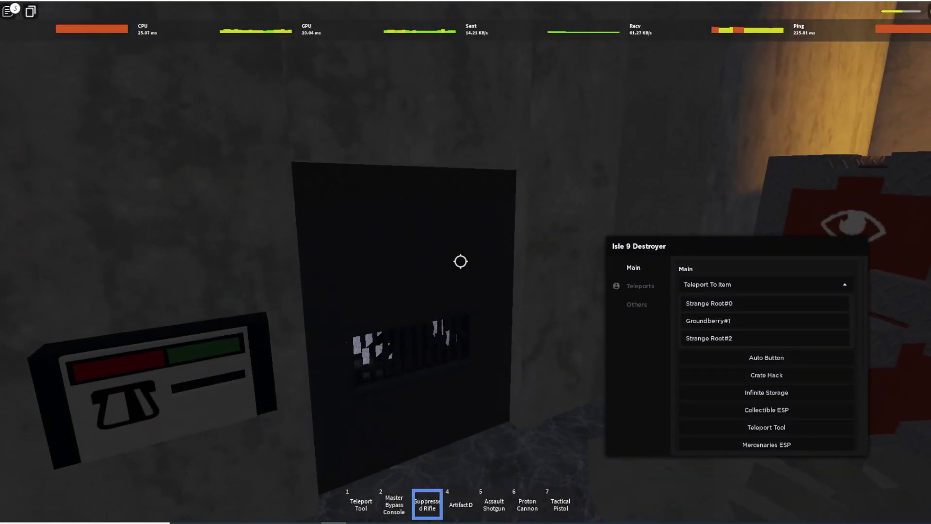
scroll(460, 261, "down", 3)
key("2")
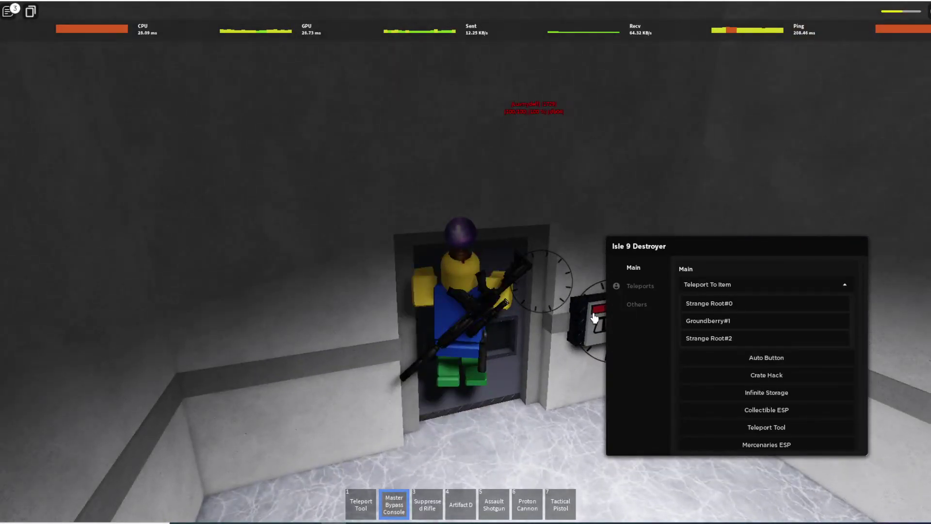
left_click(560, 220)
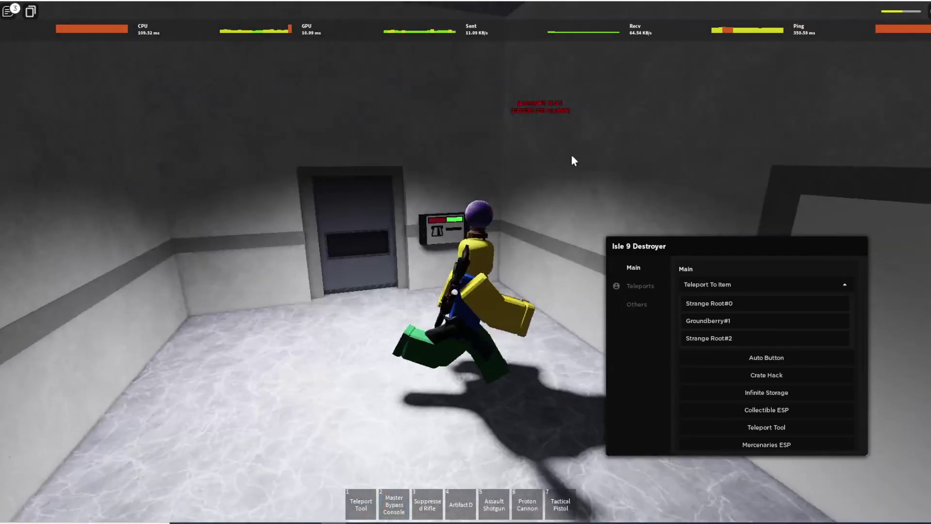
Step: Walk through the opened door into the lit room and pick up the Steel Sword
key("shift")
key("w")
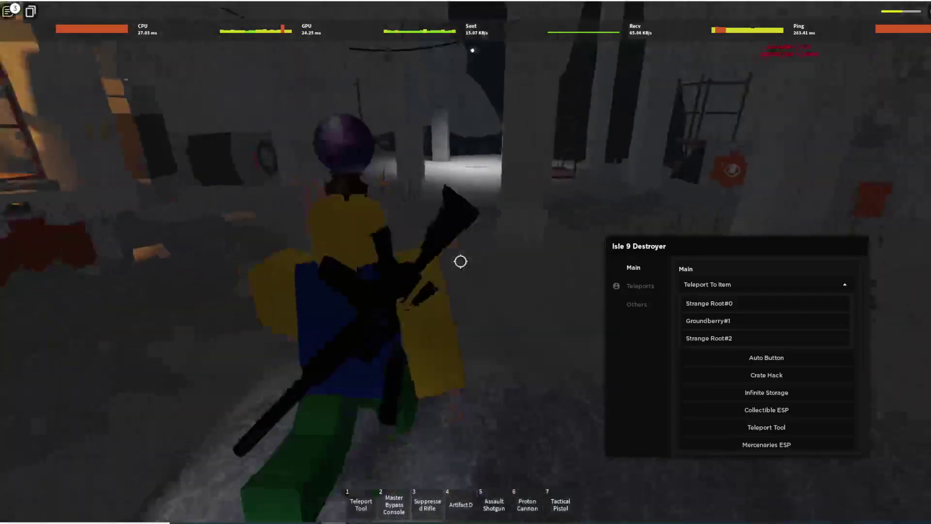
key("w")
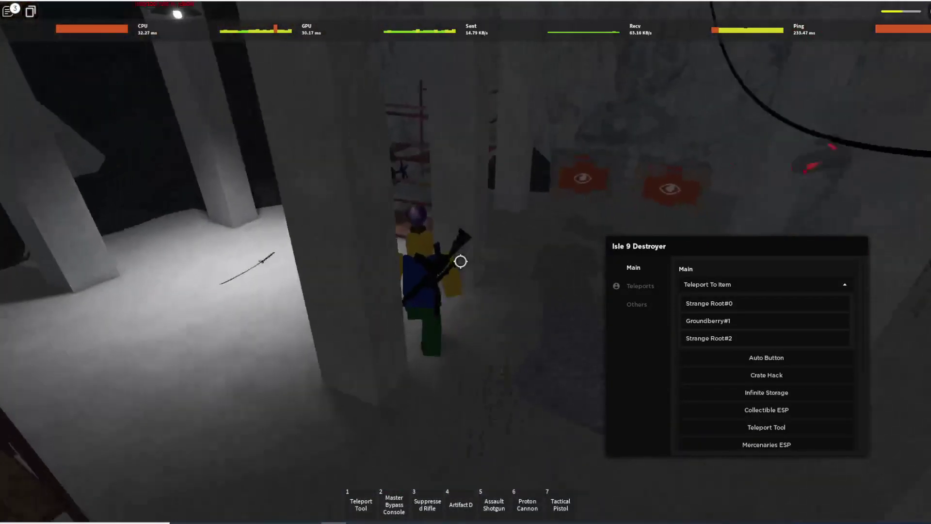
key("e")
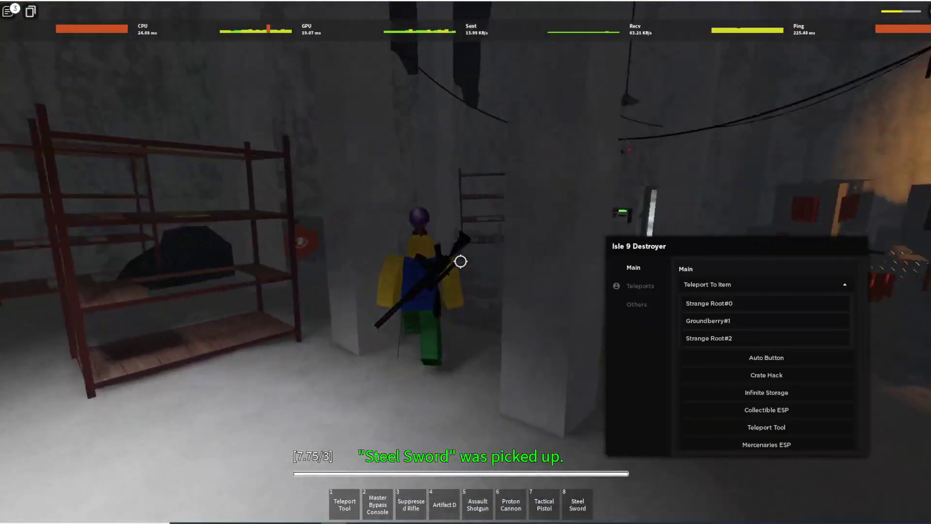
Step: Walk through the shelved room and orange-lit crate area to the dark doorway
key("w")
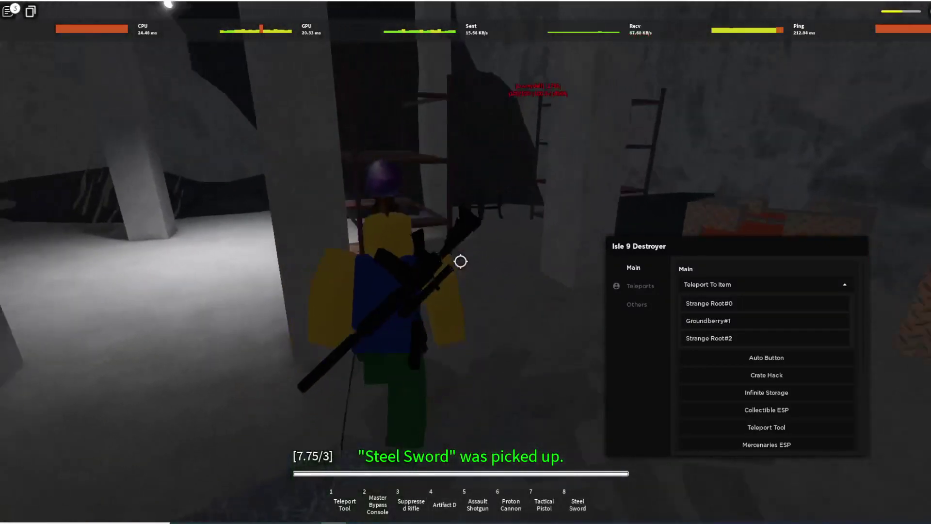
key("w")
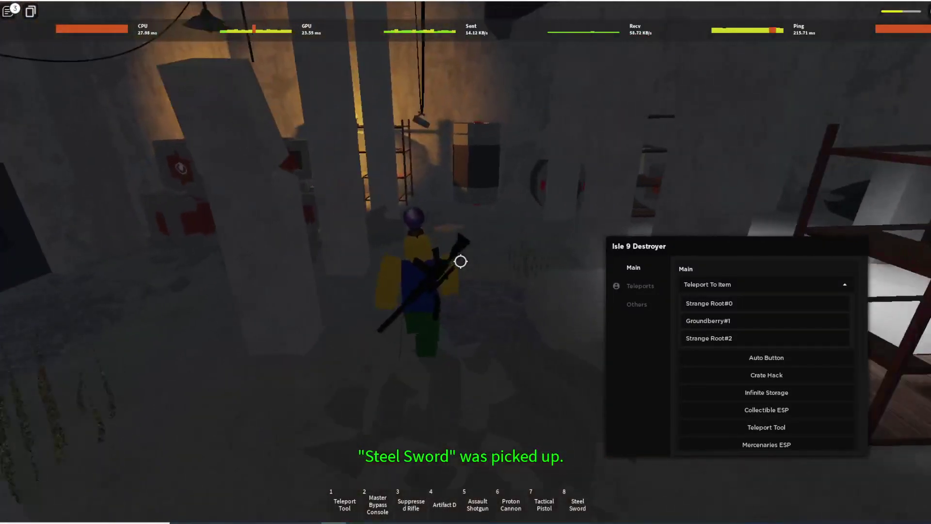
key("w")
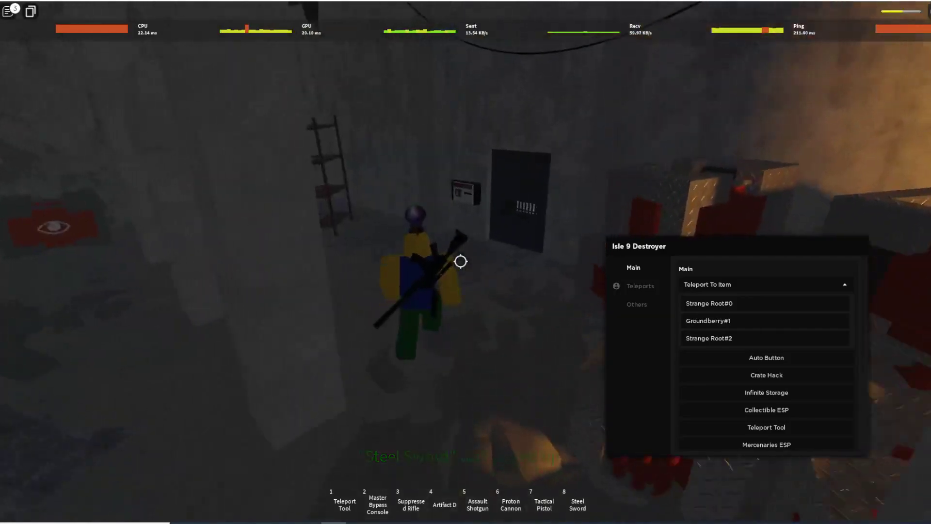
key("w")
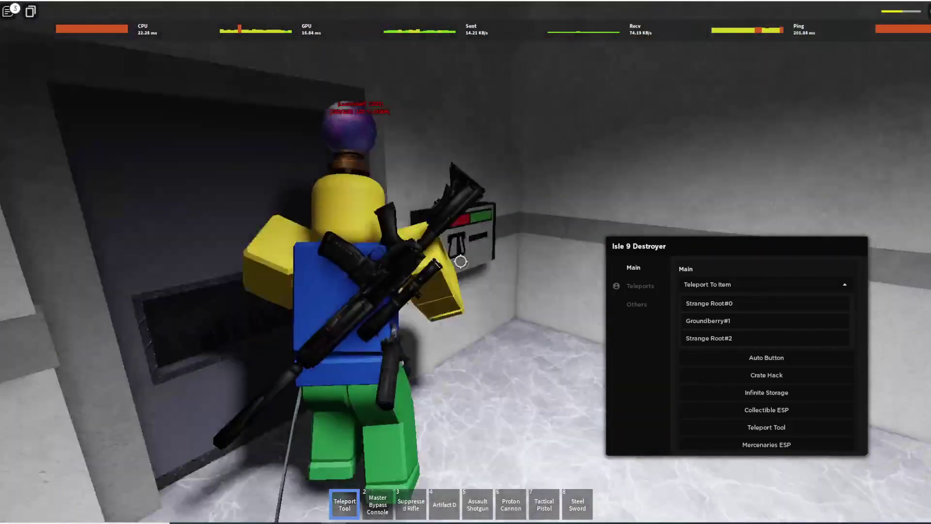
key("w")
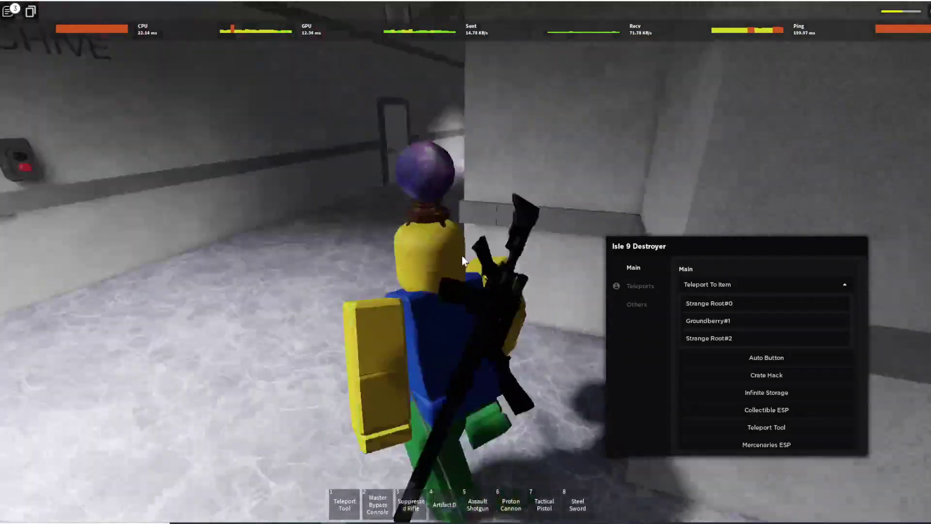
Step: Open Chatlogs under the panel's Others options, send 'lo' in chat, and move the log window left
key("w")
left_click(636, 304)
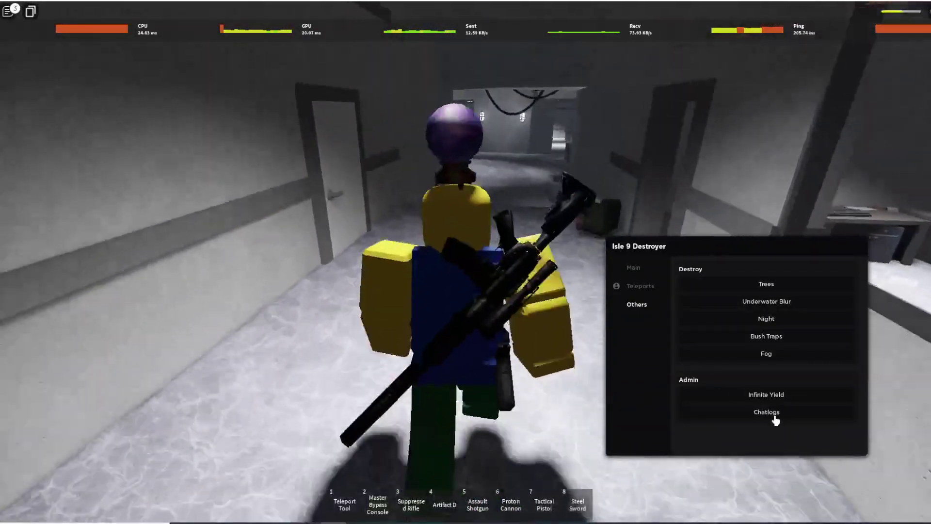
left_click(775, 416)
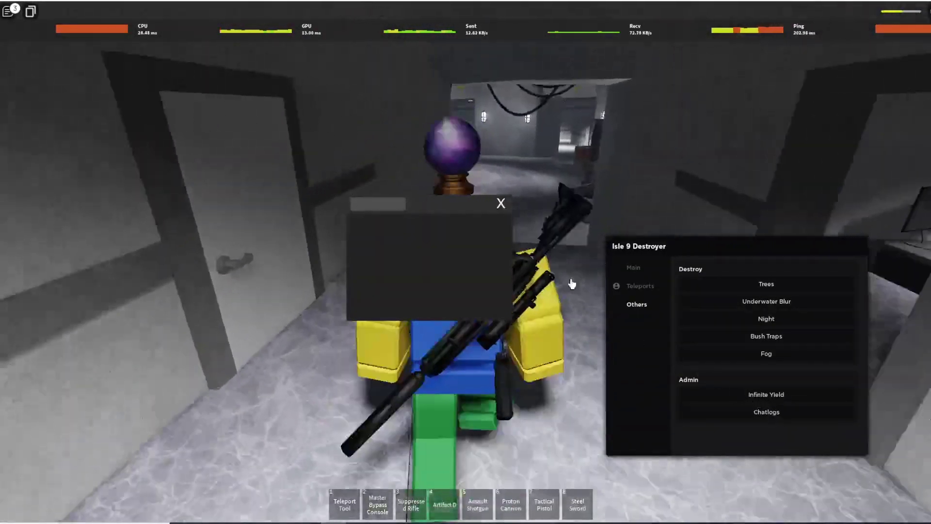
key("w")
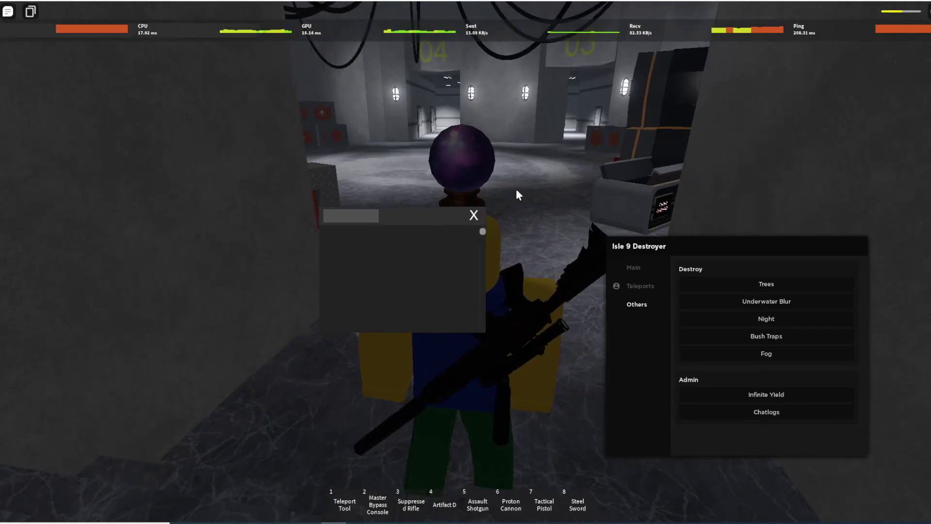
type("lo")
key("Return")
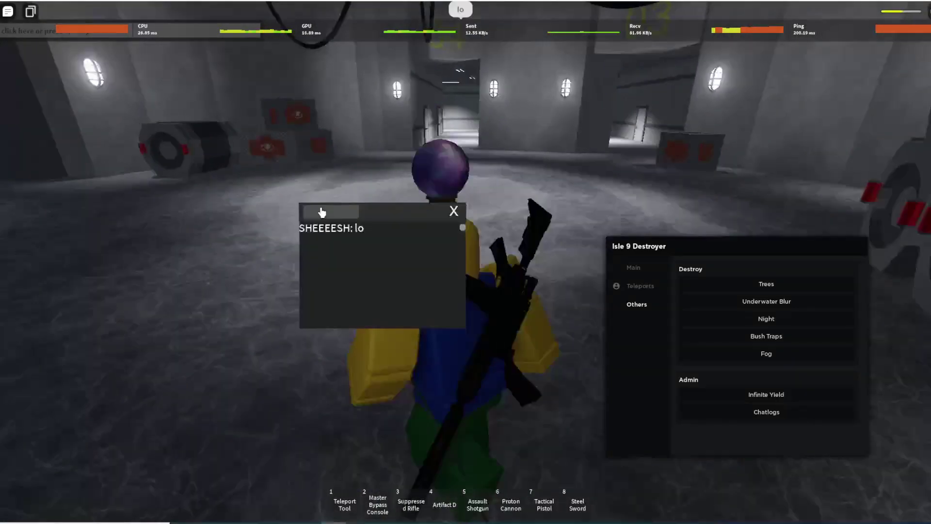
left_click_drag(320, 211, 159, 239)
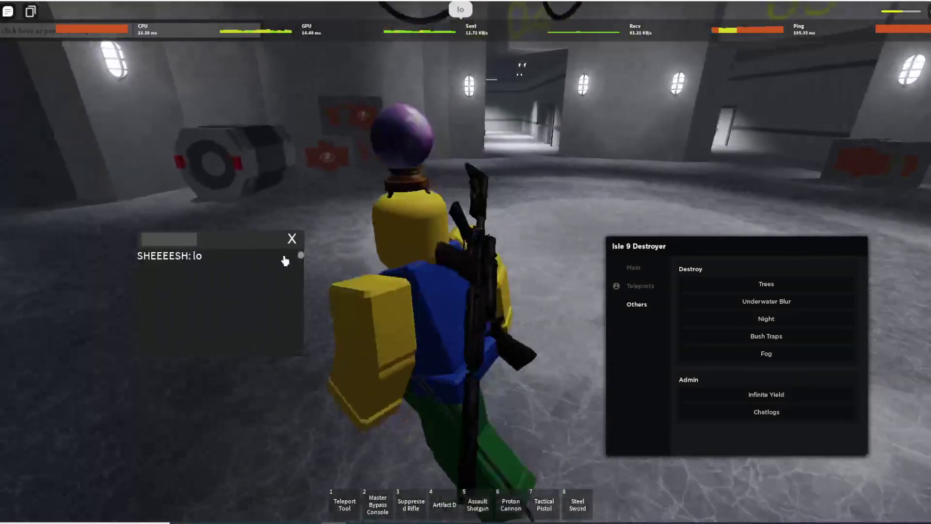
Step: Walk around the circular chamber toward the dark doorway
key("a")
key("s")
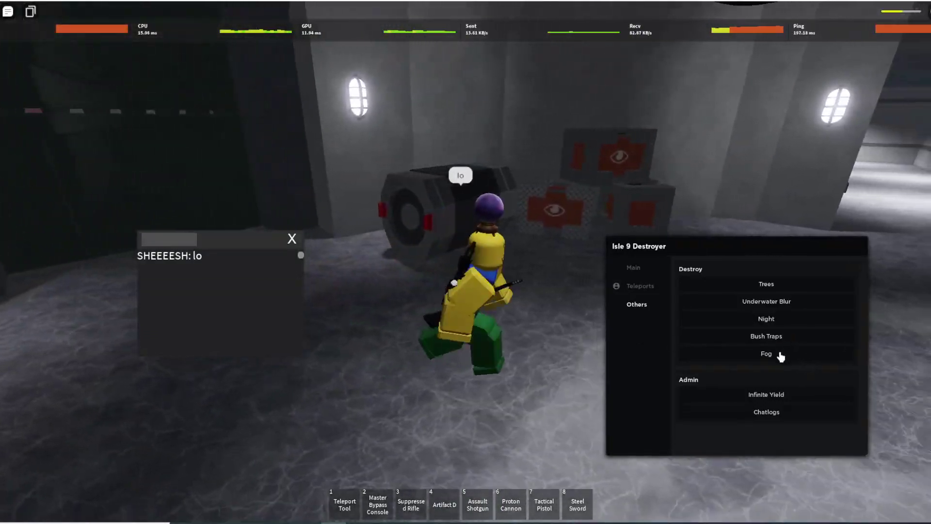
key("w")
key("a")
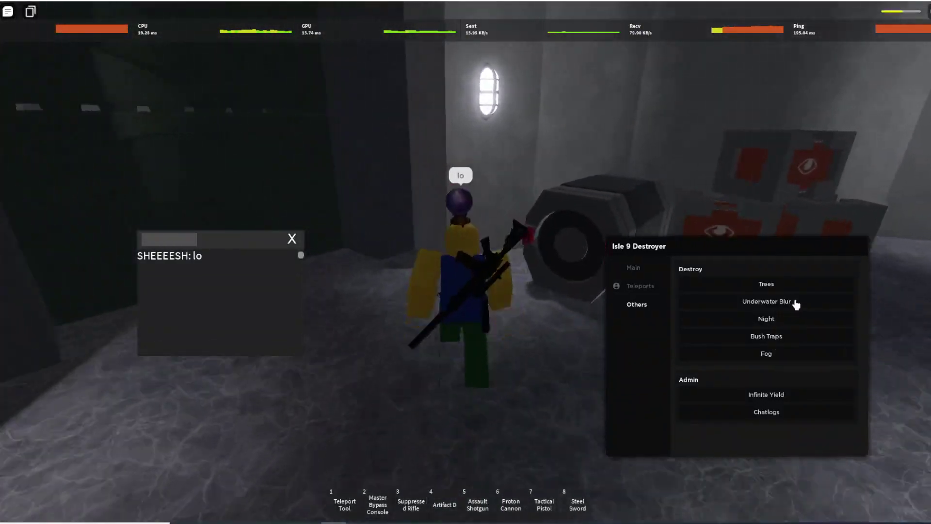
key("d")
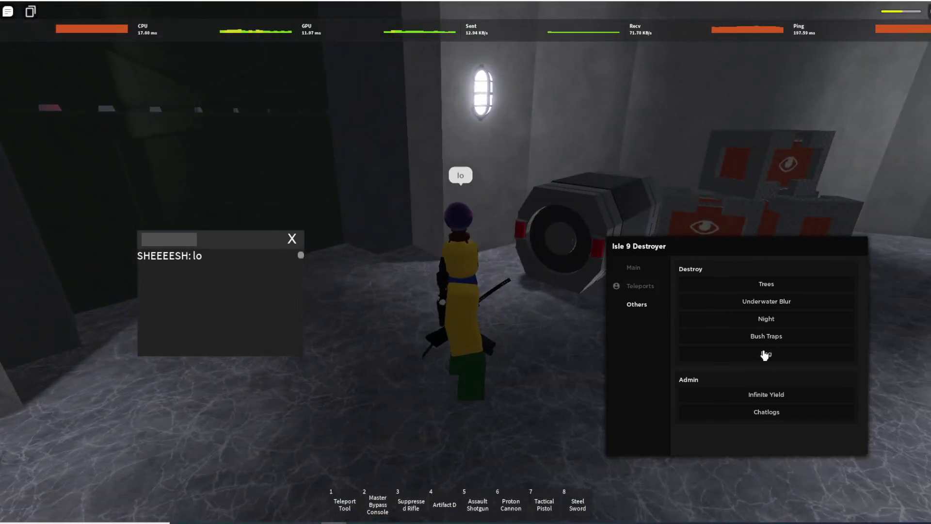
key("s")
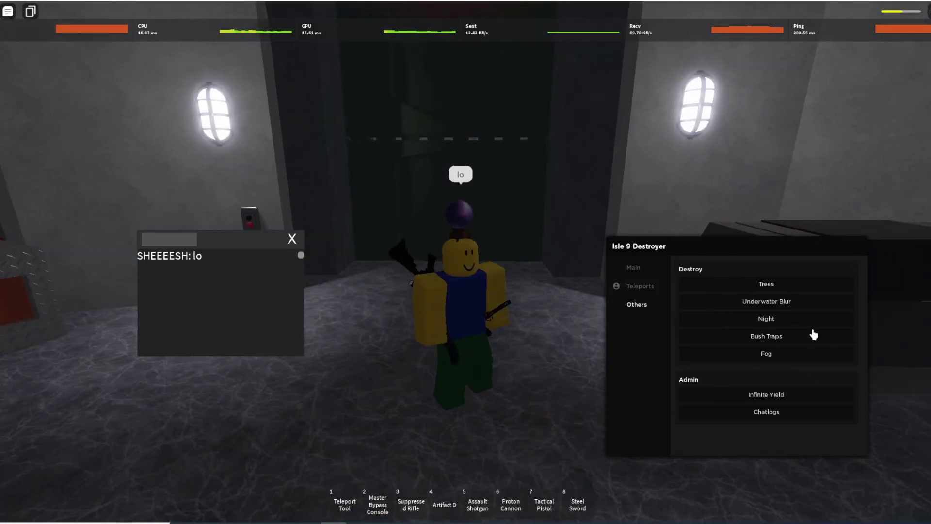
key("w")
key("w")
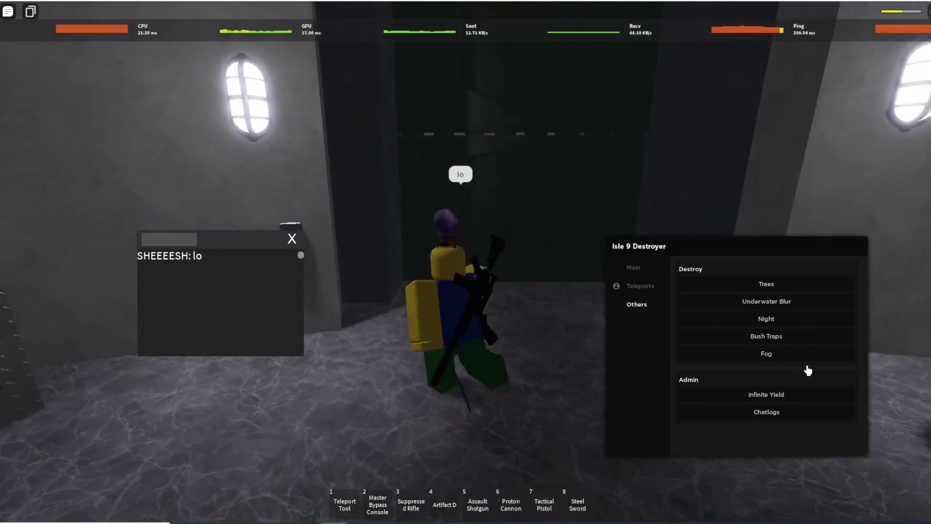
Step: Equip the Teleport Tool and teleport into a dim grey room
key("d")
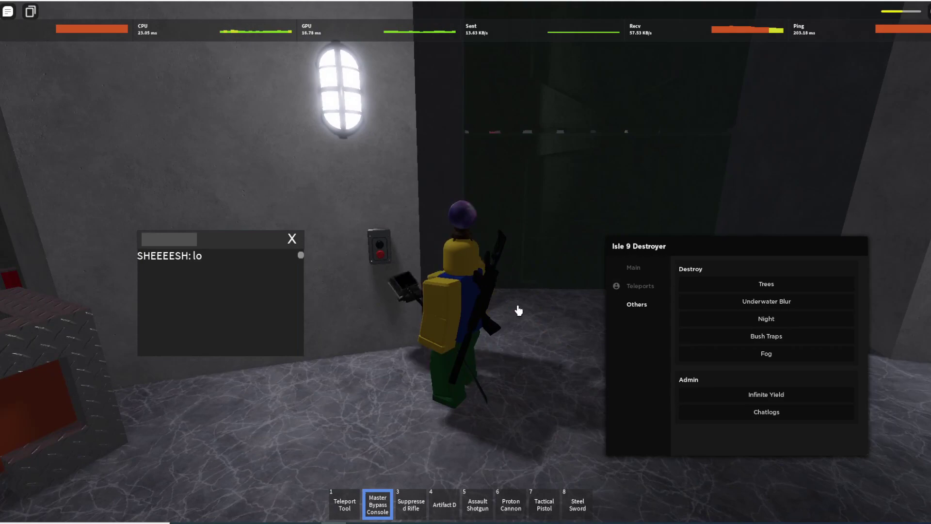
key("1")
left_click(449, 270)
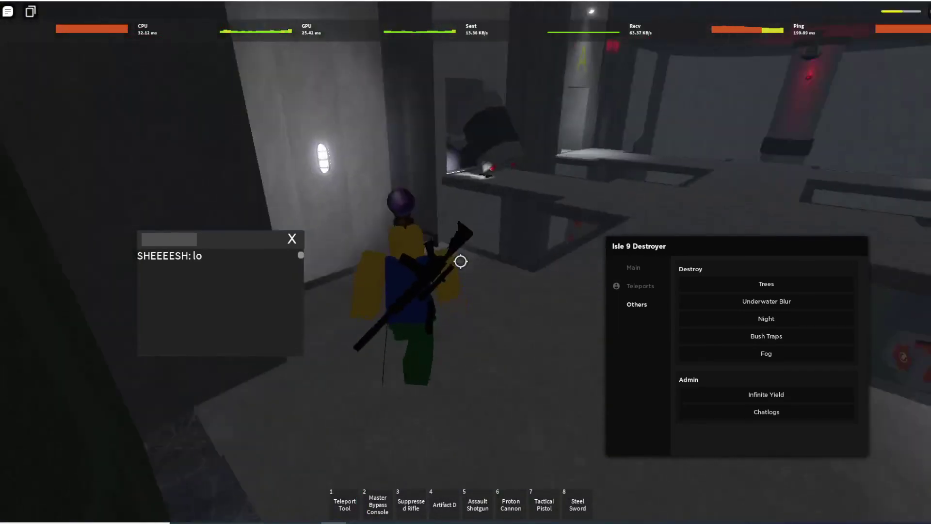
Step: Teleport onto the Tactical Pistol and pick it up
key("w")
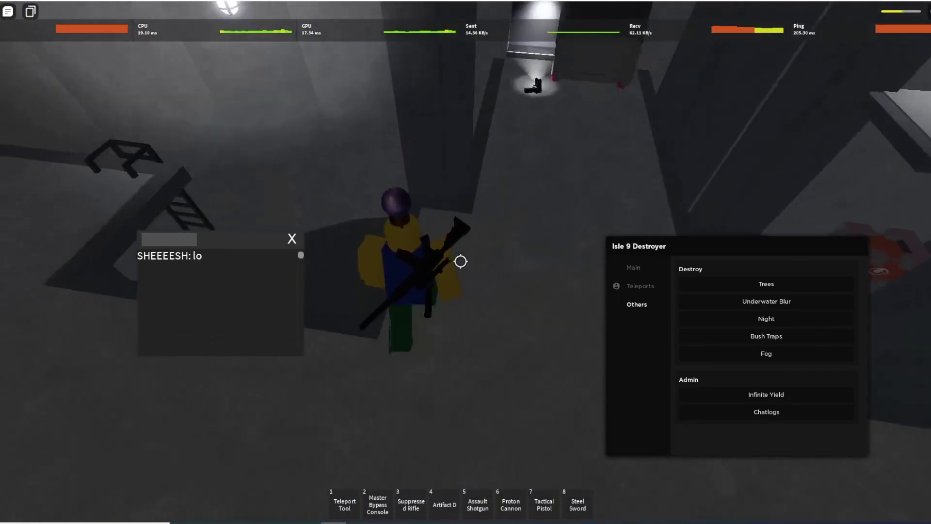
left_click(461, 261)
key("e")
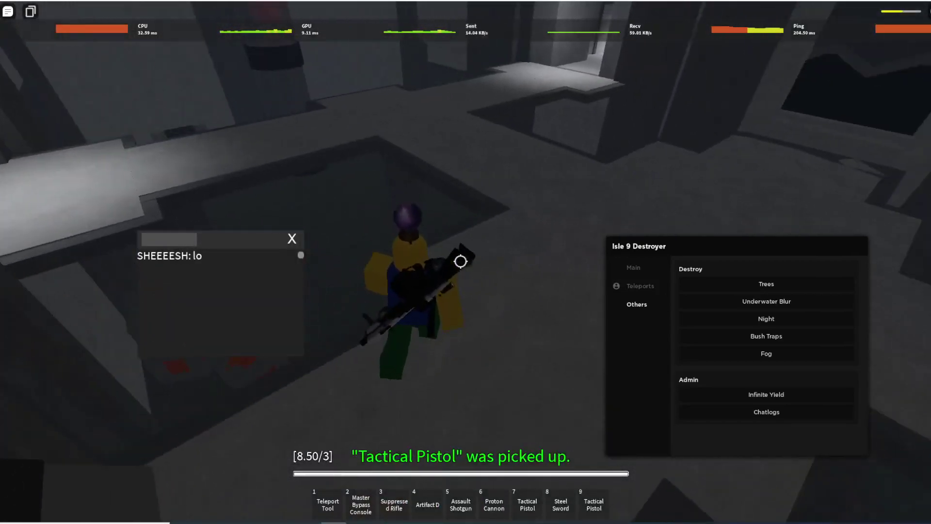
key("w")
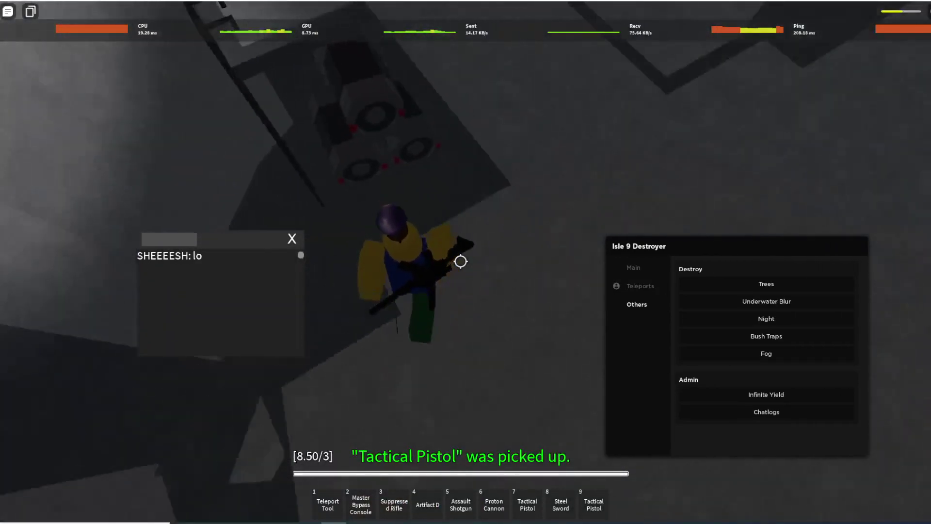
key("w")
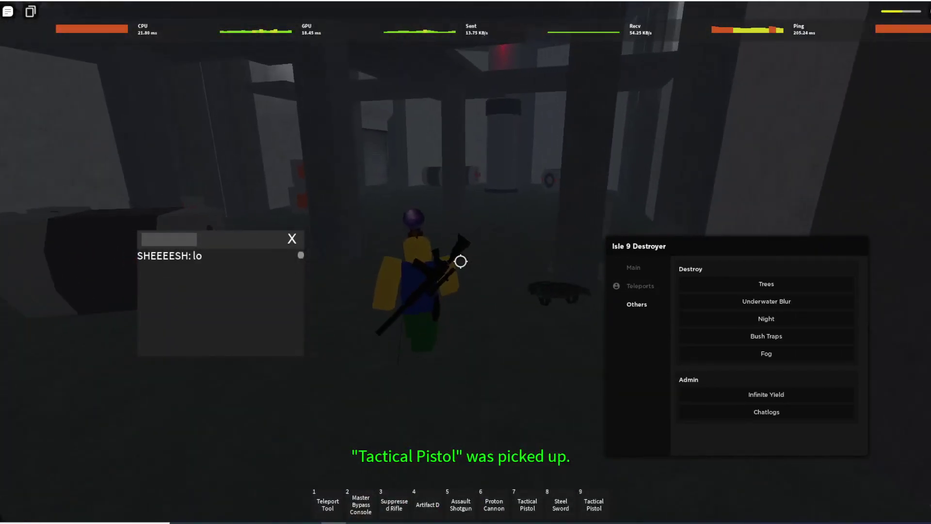
Step: Pick up the Ballistic Shield and Heat Vision Goggles, then close the inventory
key("grave")
key("w")
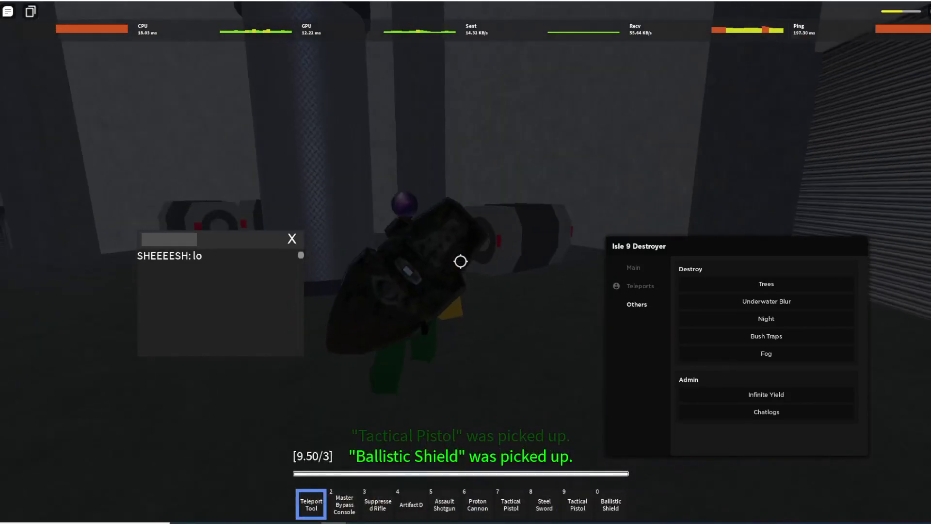
key("w")
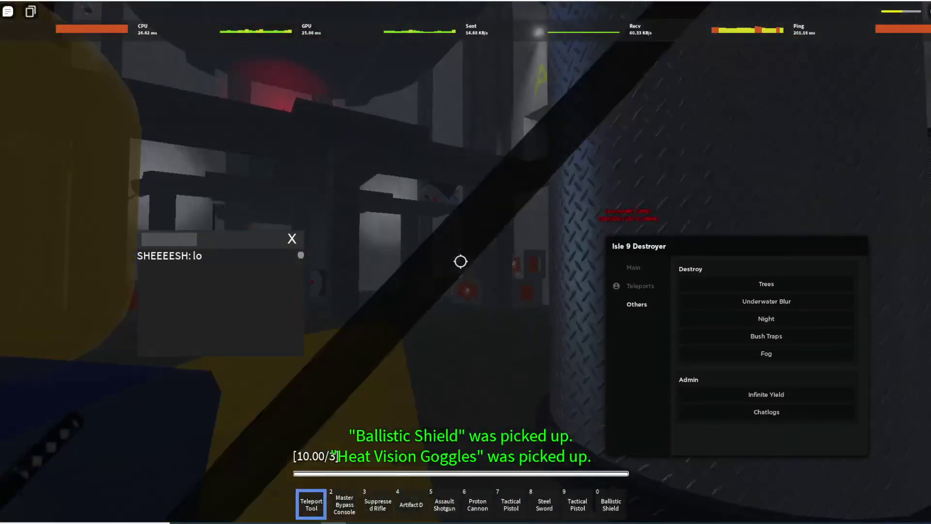
key("grave")
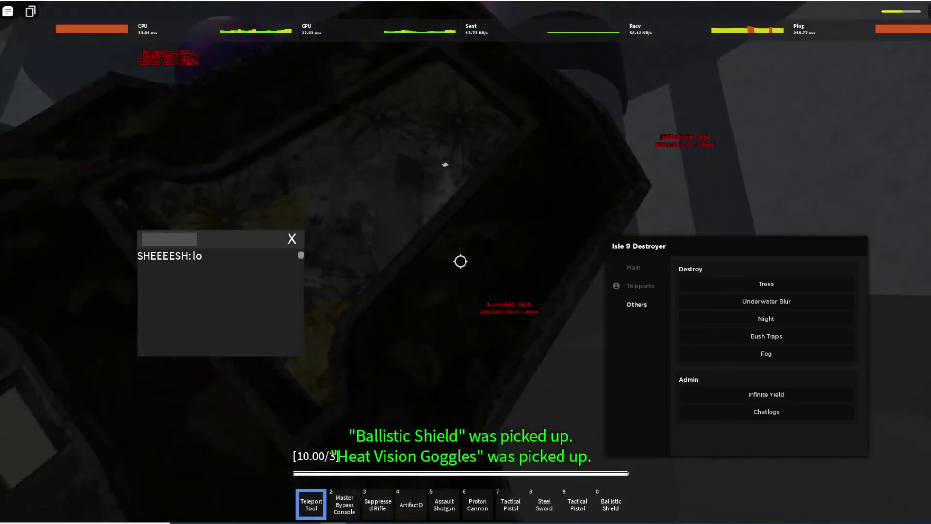
Step: Walk toward the lit storage room marked A, toggling the teleport tool
key("w")
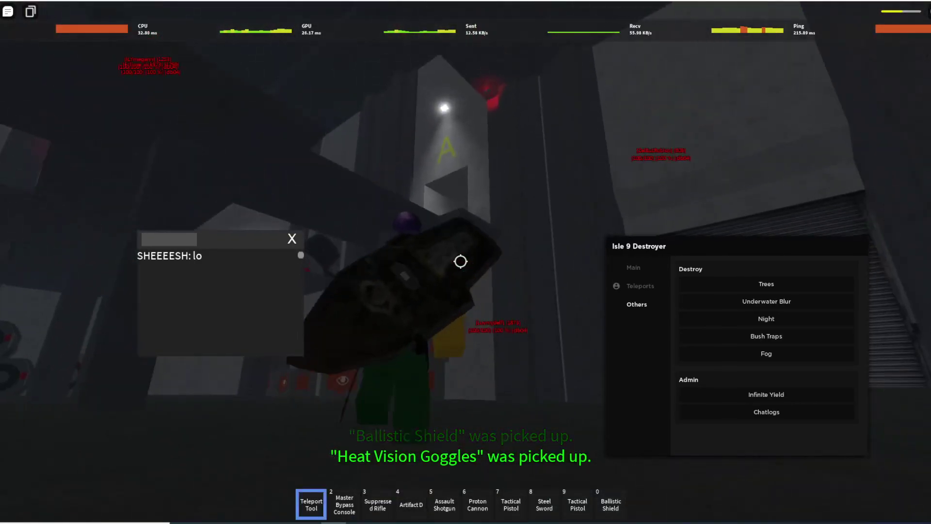
key("1")
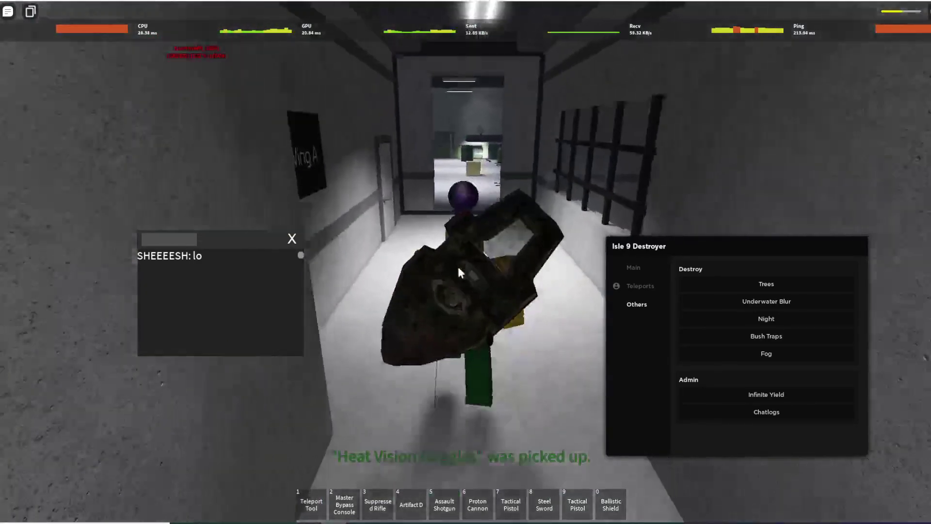
key("1")
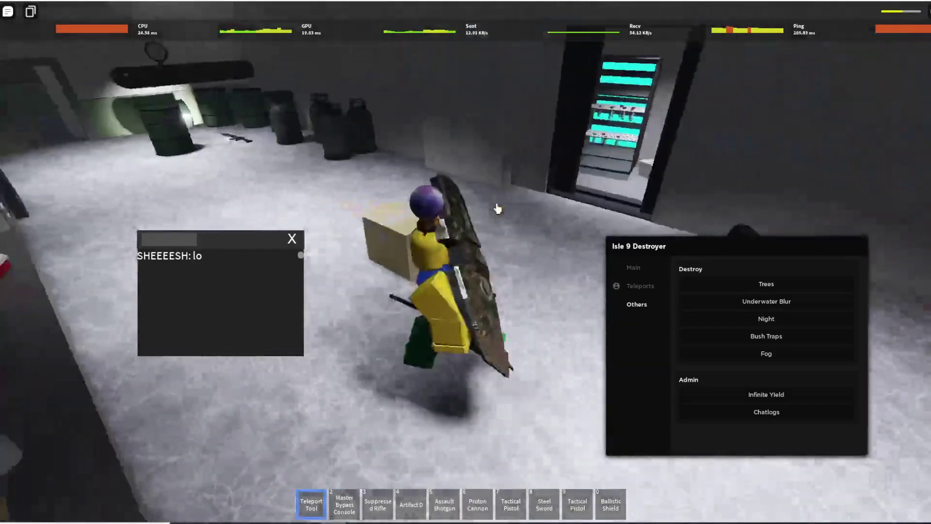
key("1")
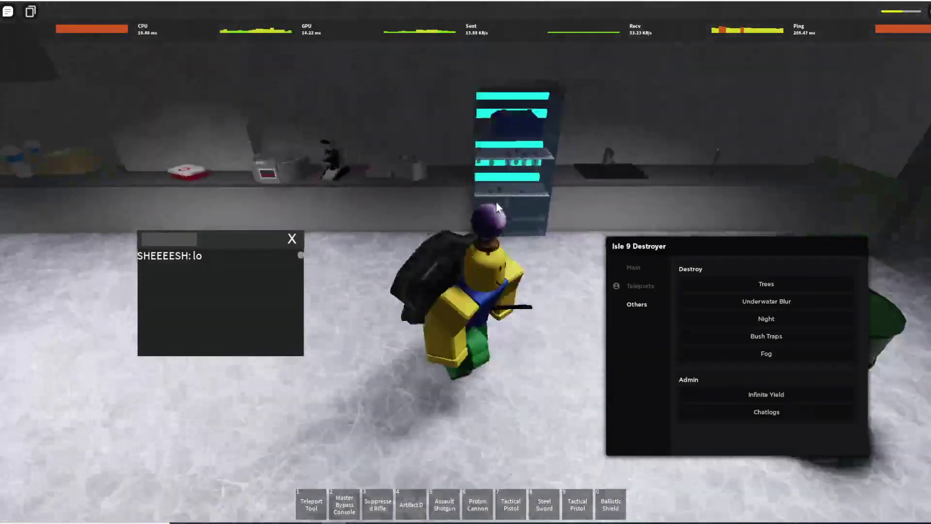